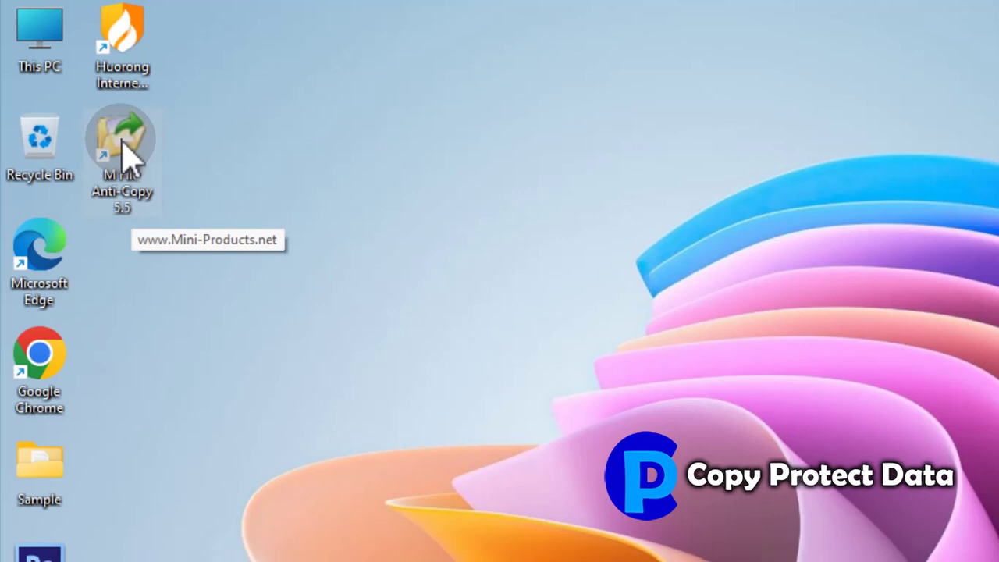
# Run M File Anti-Copy 5.5 as administrator from the desktop and log in with the administrator password.
pyautogui.rightClick(125, 156)
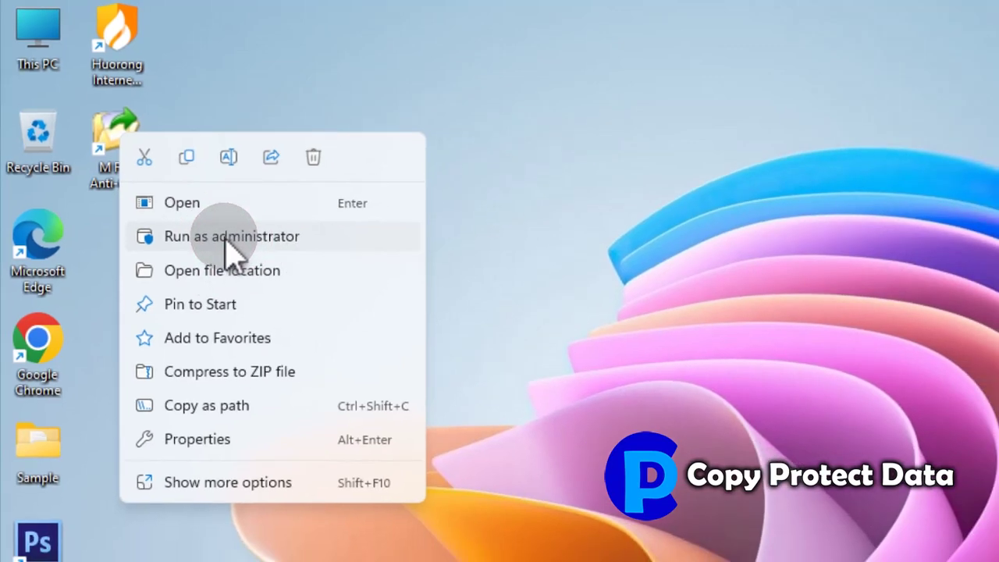
pyautogui.click(242, 248)
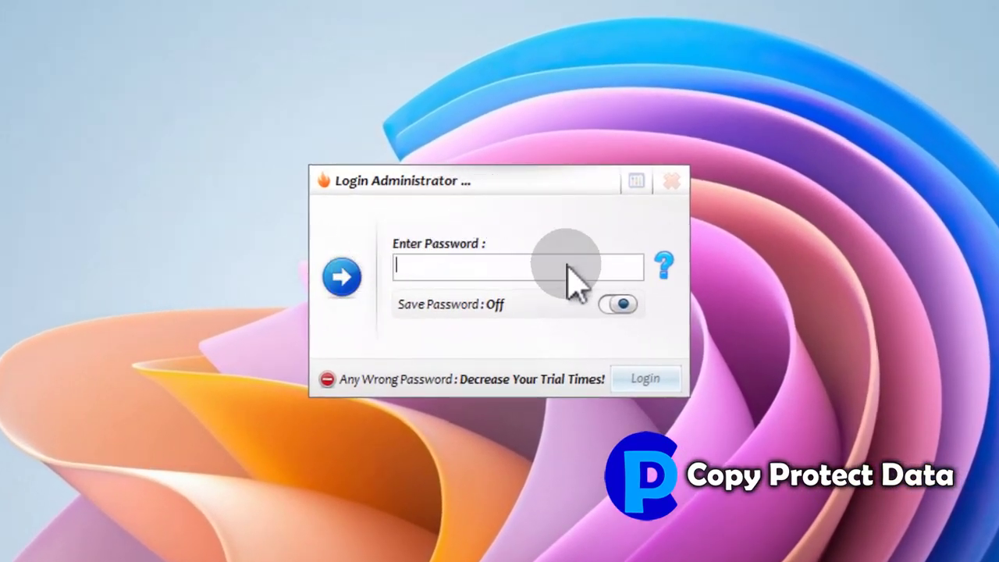
pyautogui.click(413, 269)
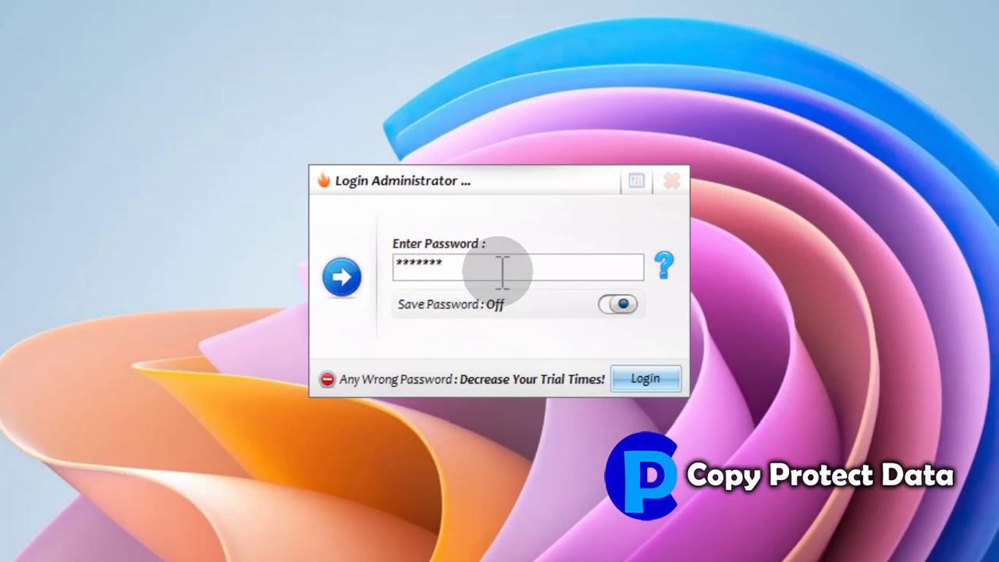
pyautogui.click(671, 387)
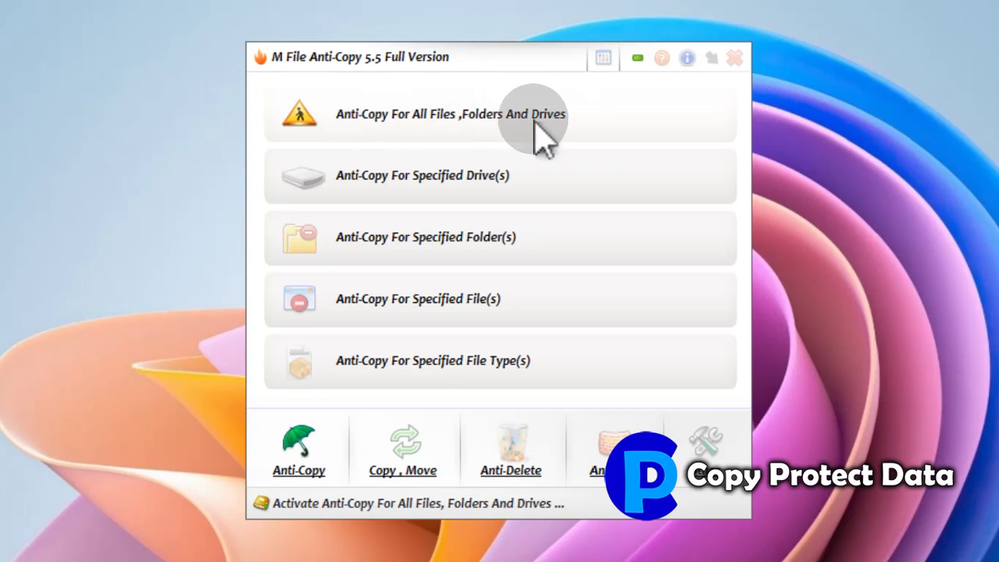
# Activate Anti-Copy for all files, folders and drives, close its dialog, and open the Windows account options for signing out.
pyautogui.click(453, 124)
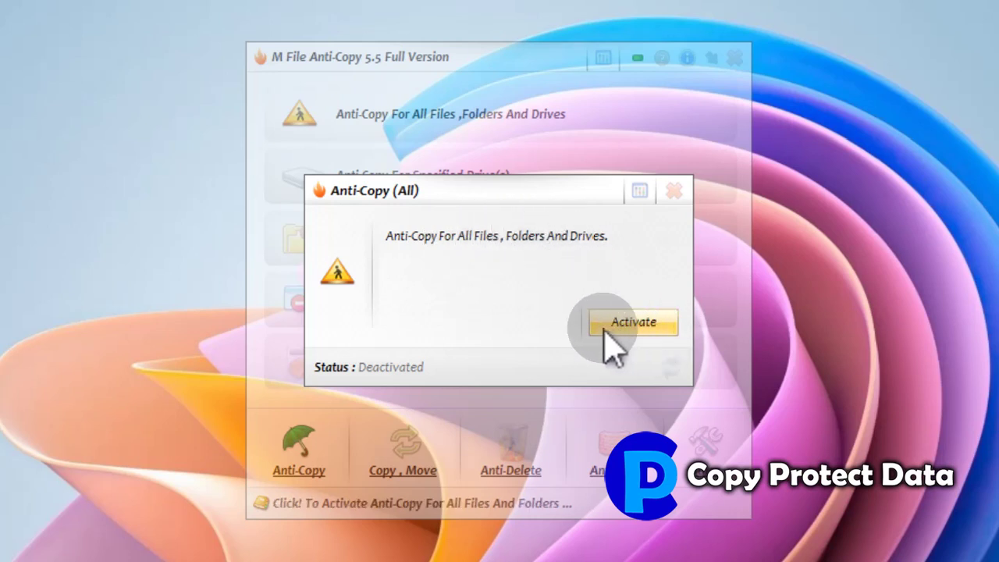
pyautogui.click(664, 336)
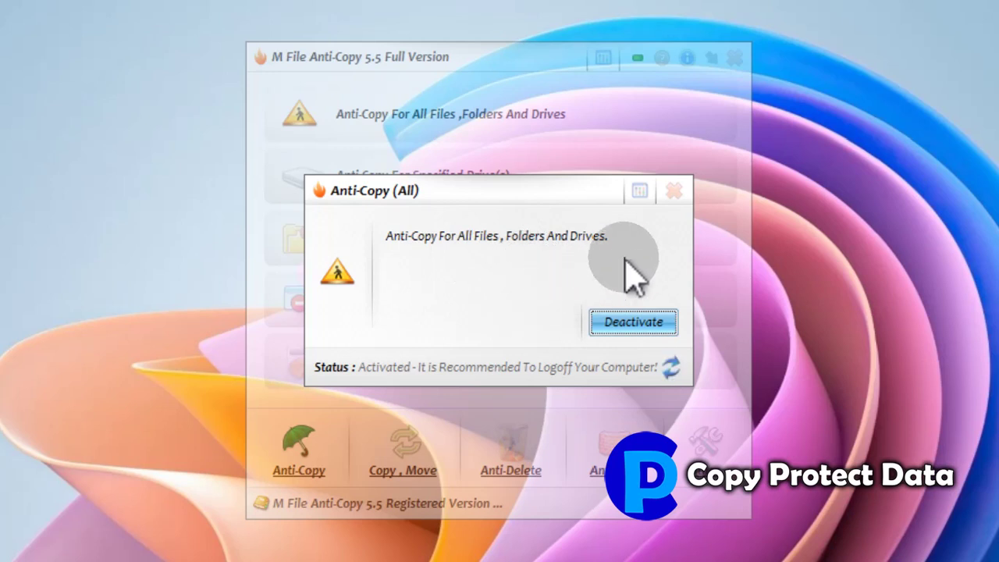
pyautogui.click(674, 191)
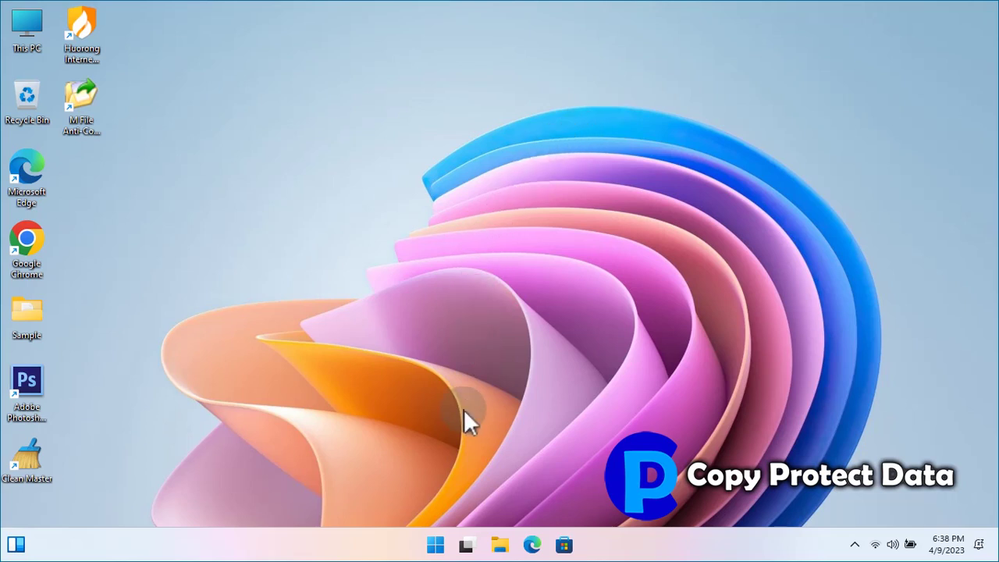
pyautogui.click(436, 545)
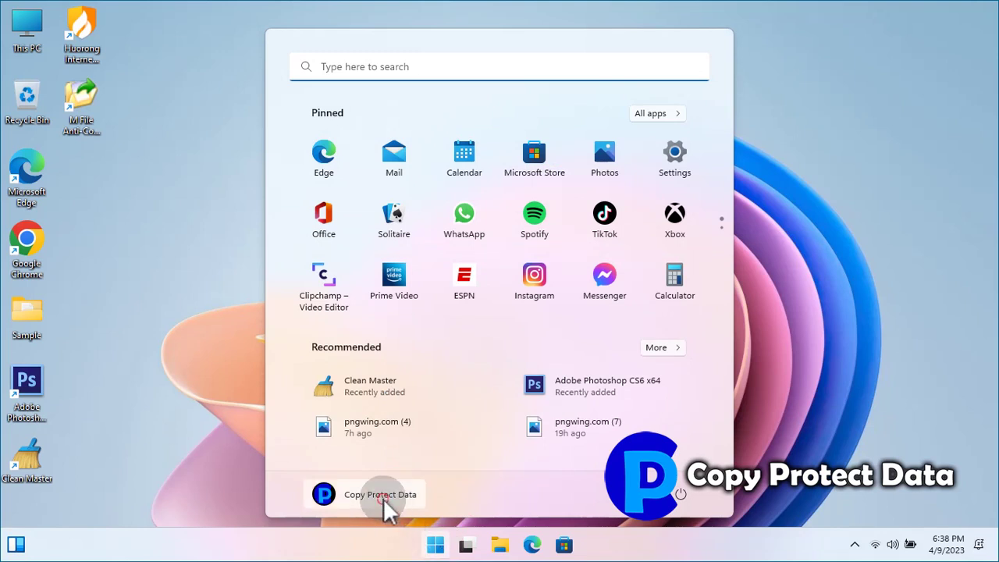
pyautogui.click(383, 498)
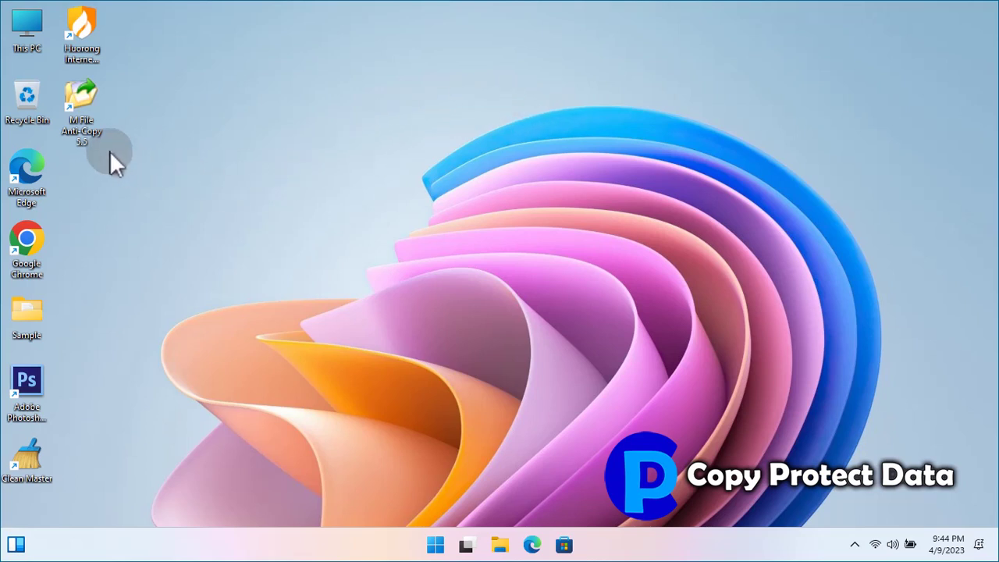
# Relaunch M File Anti-Copy 5.5 with administrator rights and log in with the administrator password.
pyautogui.rightClick(83, 106)
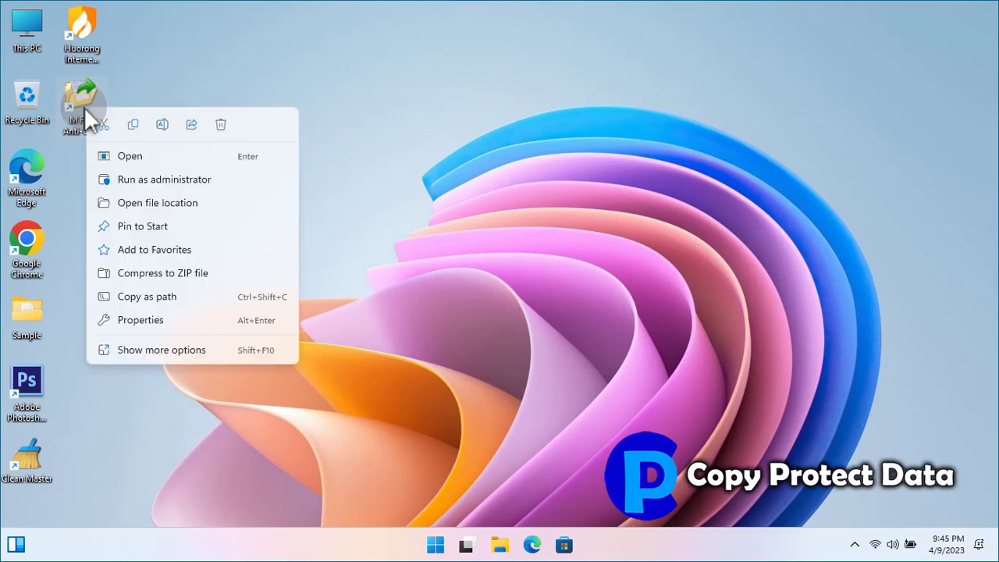
pyautogui.click(163, 179)
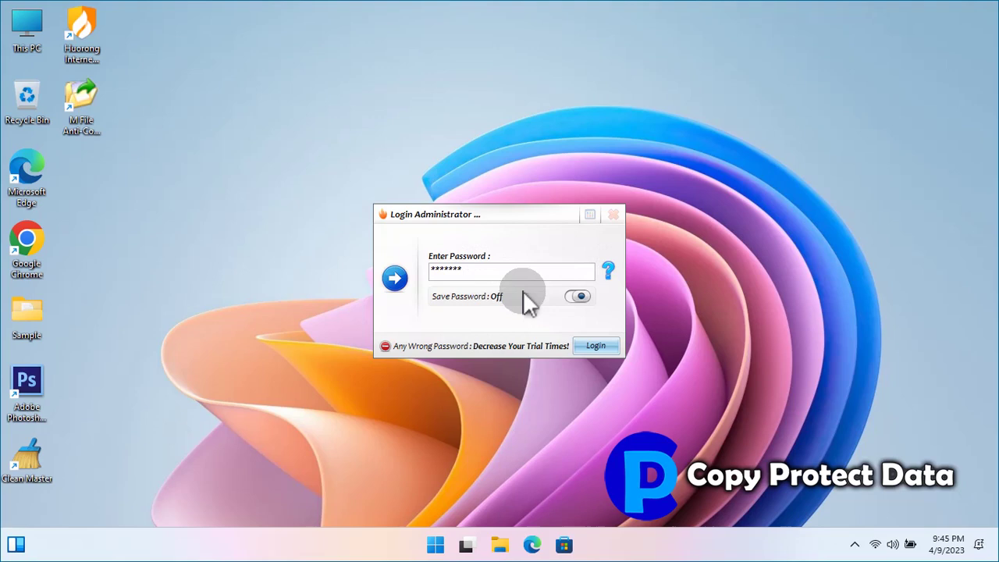
pyautogui.click(596, 348)
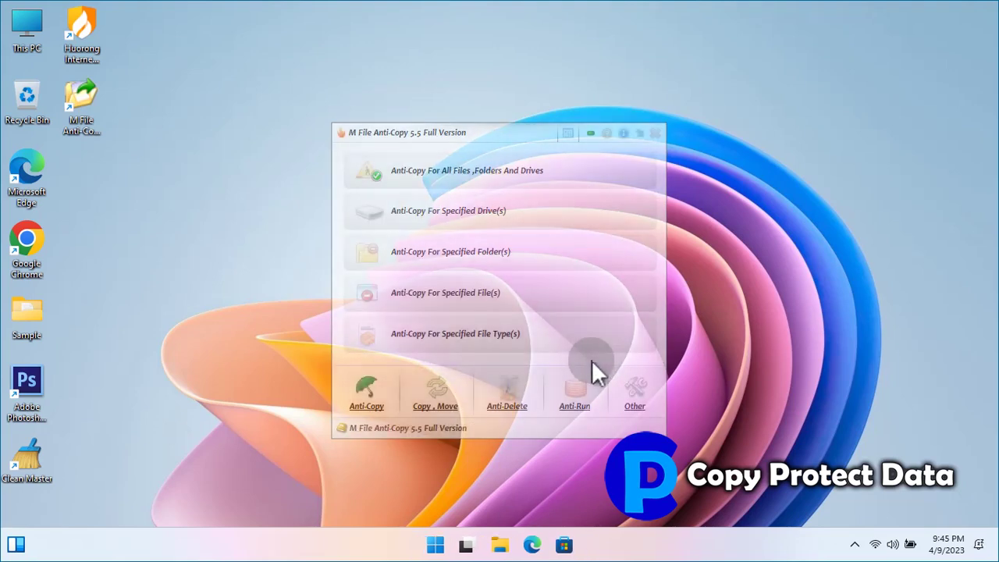
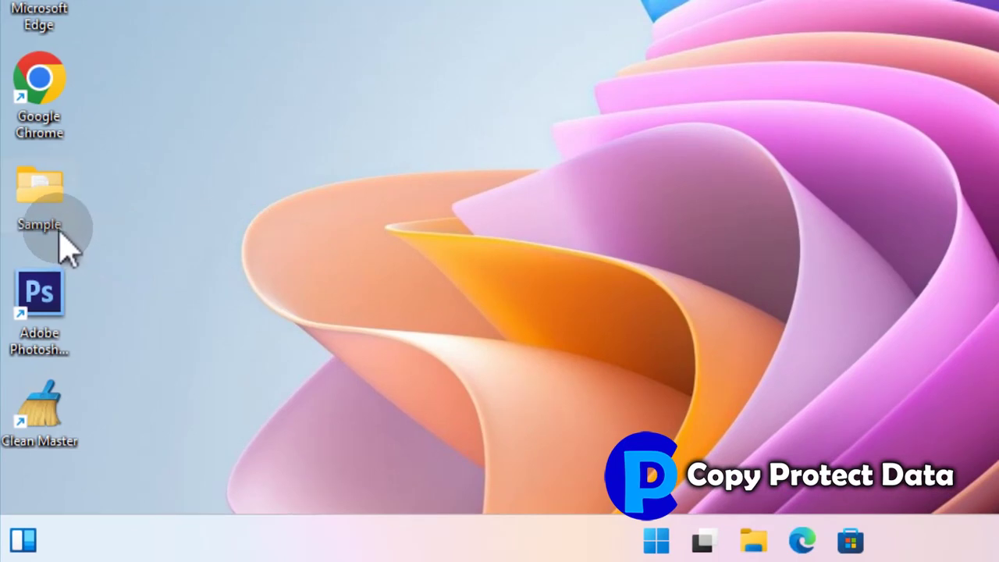
# Try to copy the Word file Document from the desktop's Sample folder using the Copy command, and close the folder.
pyautogui.moveTo(43, 238)
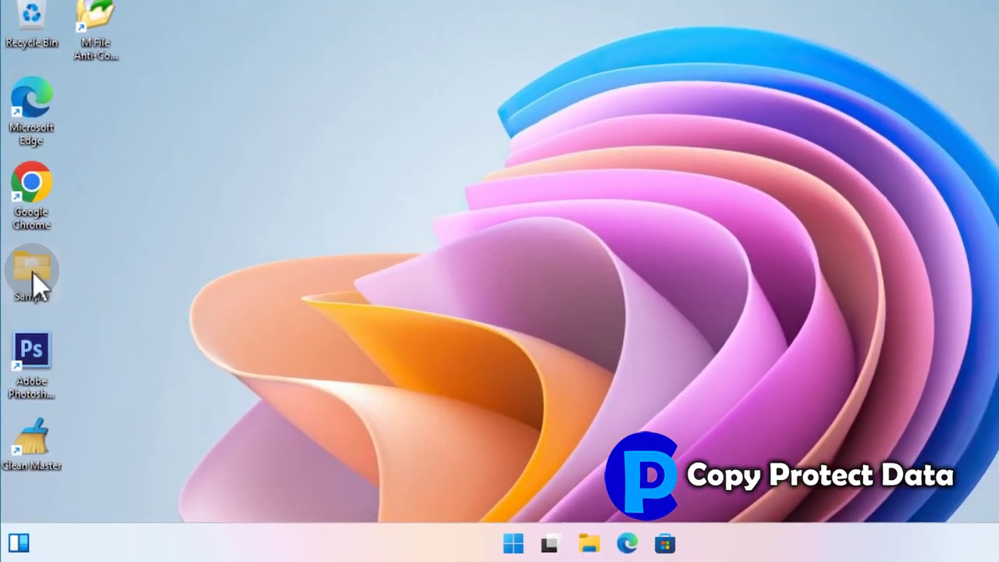
pyautogui.doubleClick(33, 279)
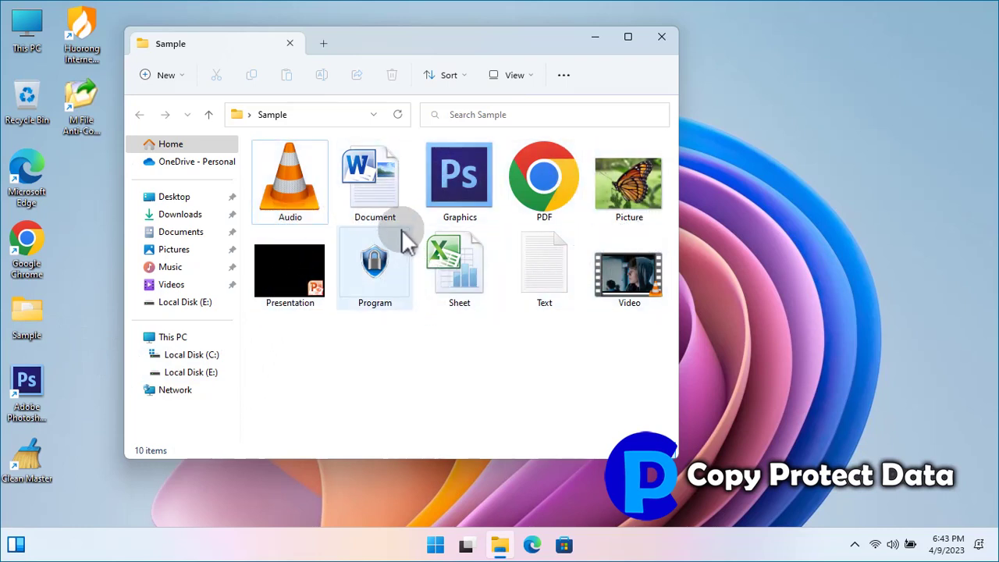
pyautogui.moveTo(371, 179)
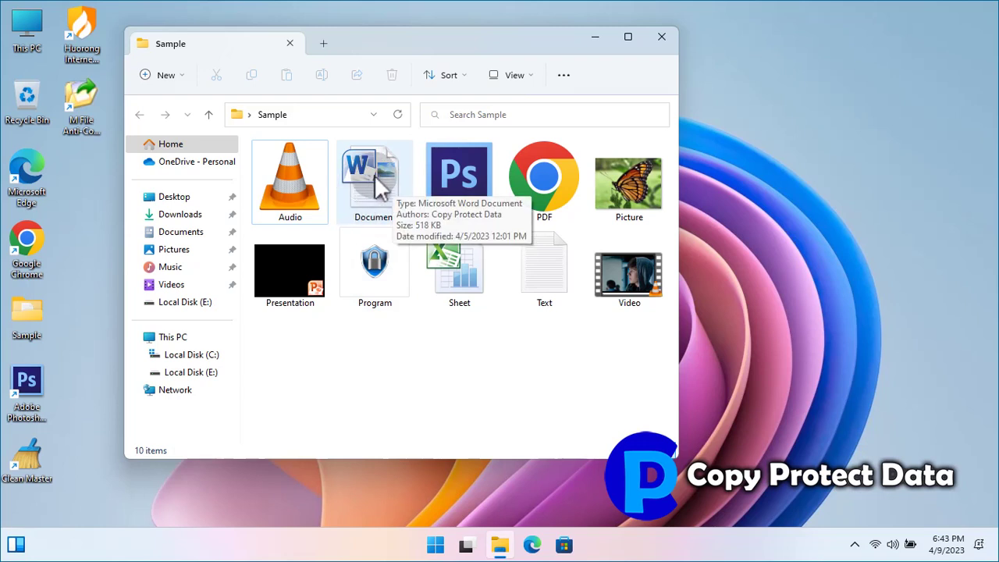
pyautogui.rightClick(375, 175)
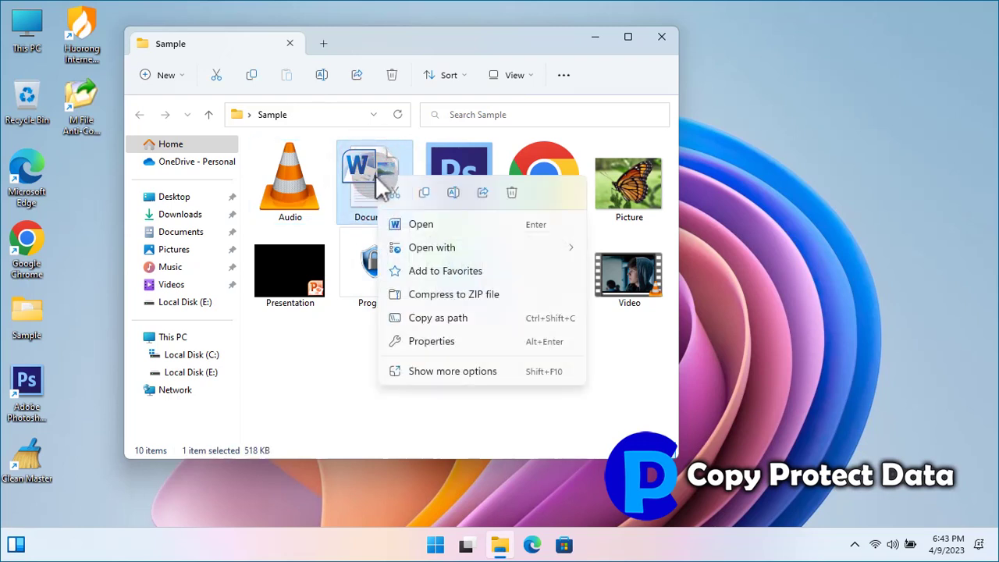
pyautogui.click(464, 371)
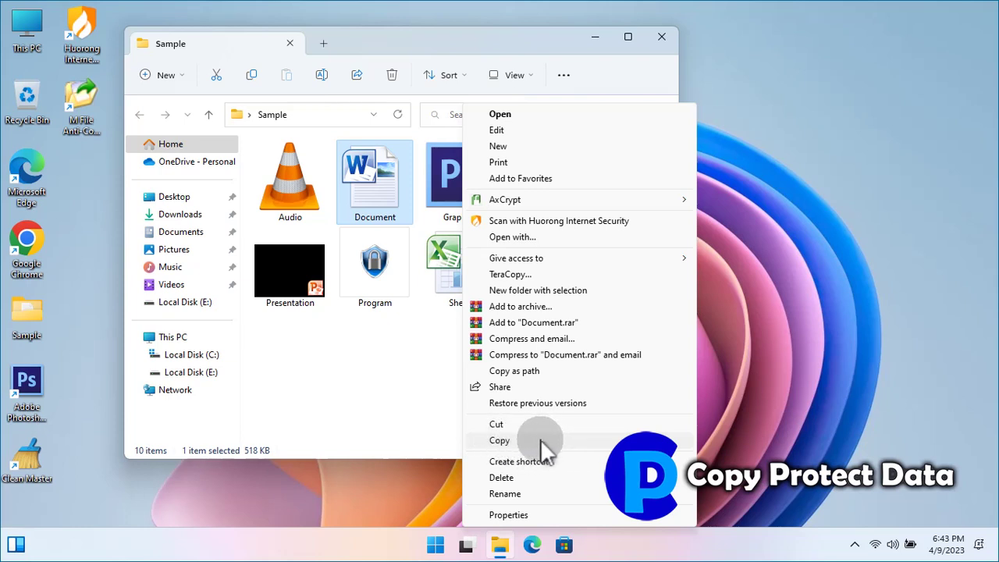
pyautogui.click(515, 439)
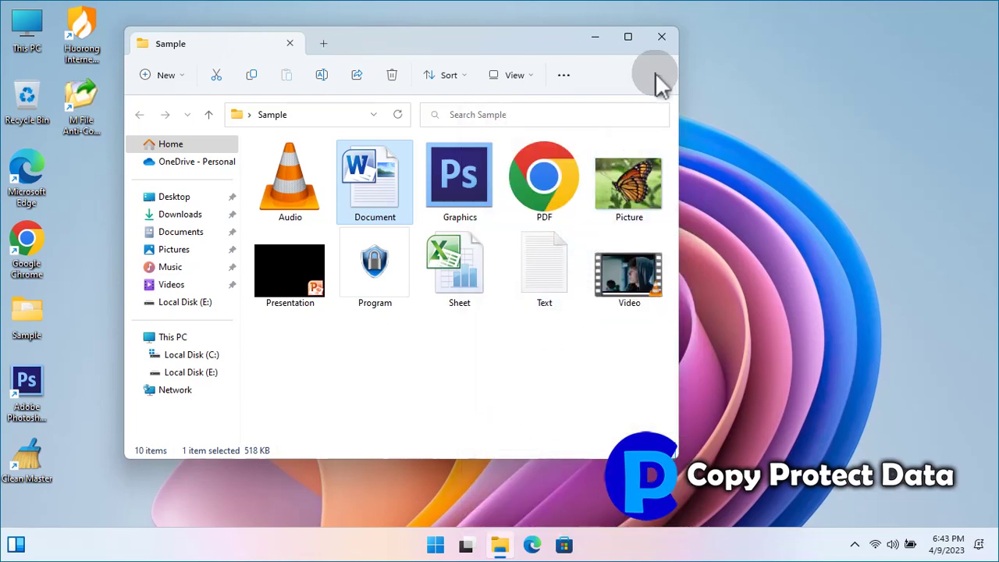
pyautogui.click(662, 37)
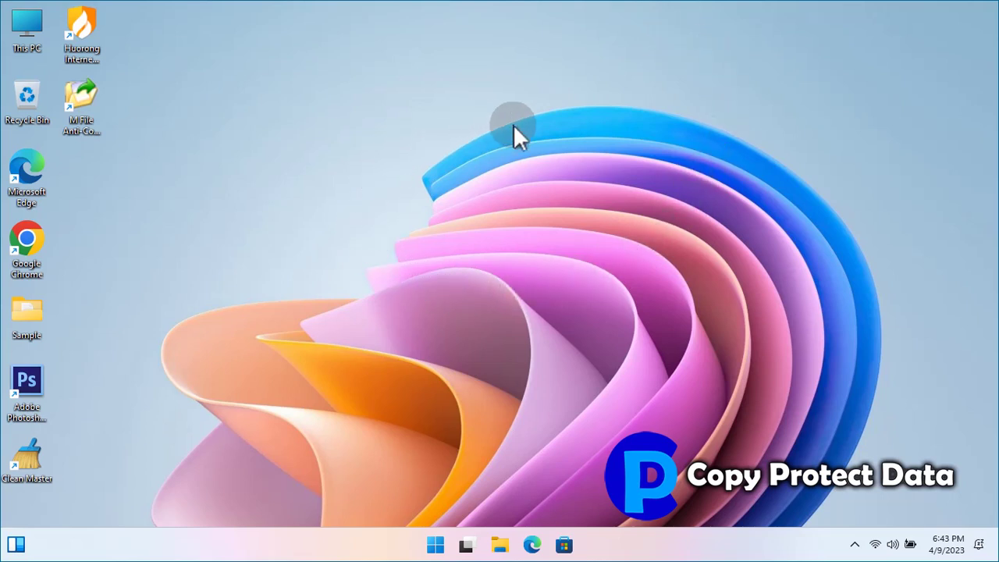
# Check on an empty area of the desktop whether the copied document can be pasted.
pyautogui.rightClick(403, 138)
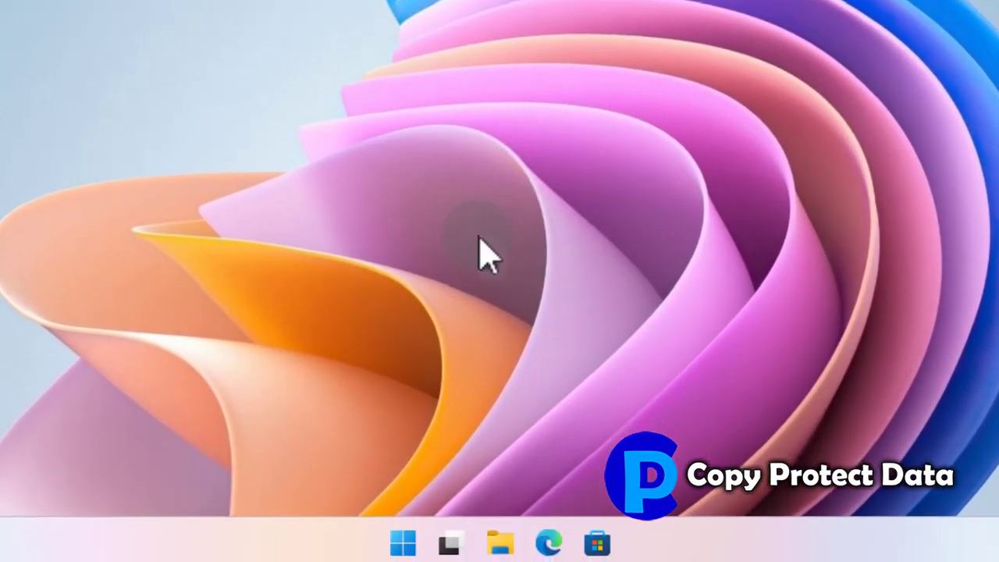
pyautogui.rightClick(481, 237)
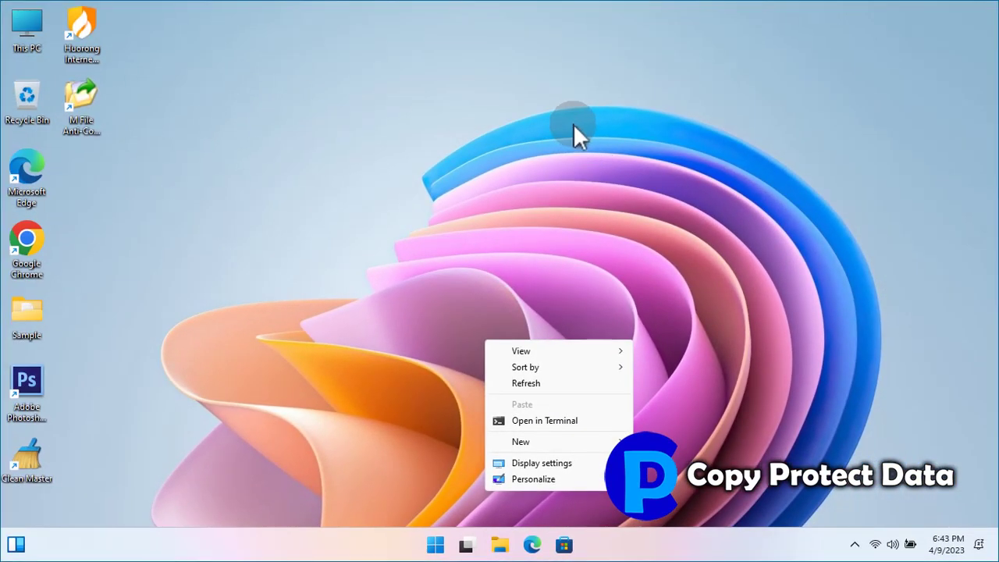
pyautogui.click(592, 19)
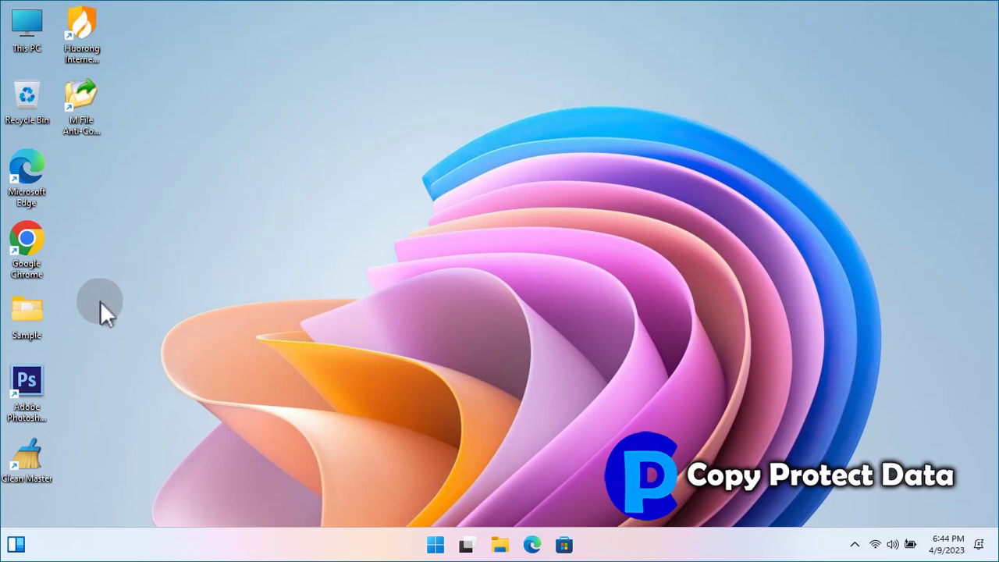
# Open the Sample folder, select the Picture file, and close the folder window.
pyautogui.doubleClick(28, 316)
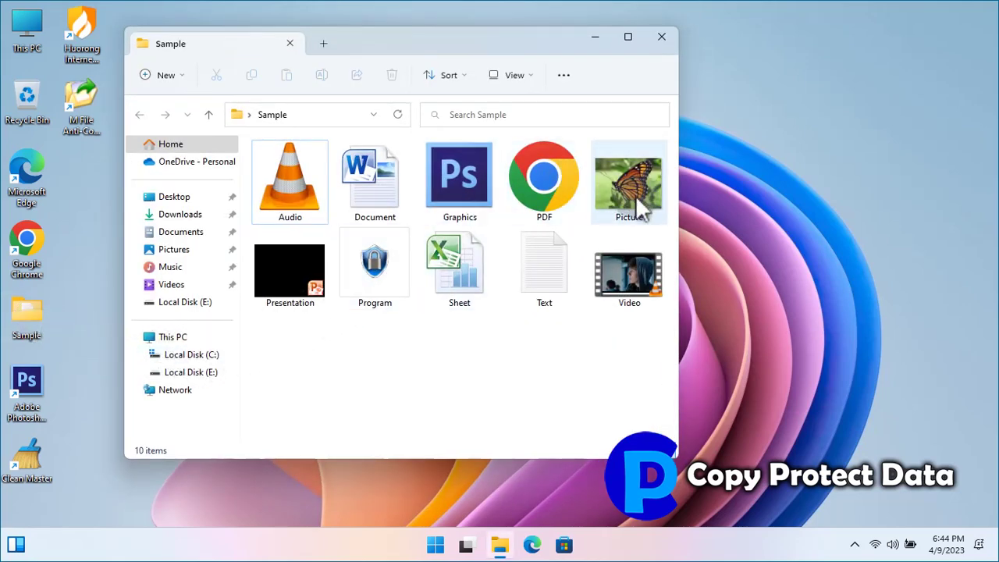
pyautogui.moveTo(636, 191)
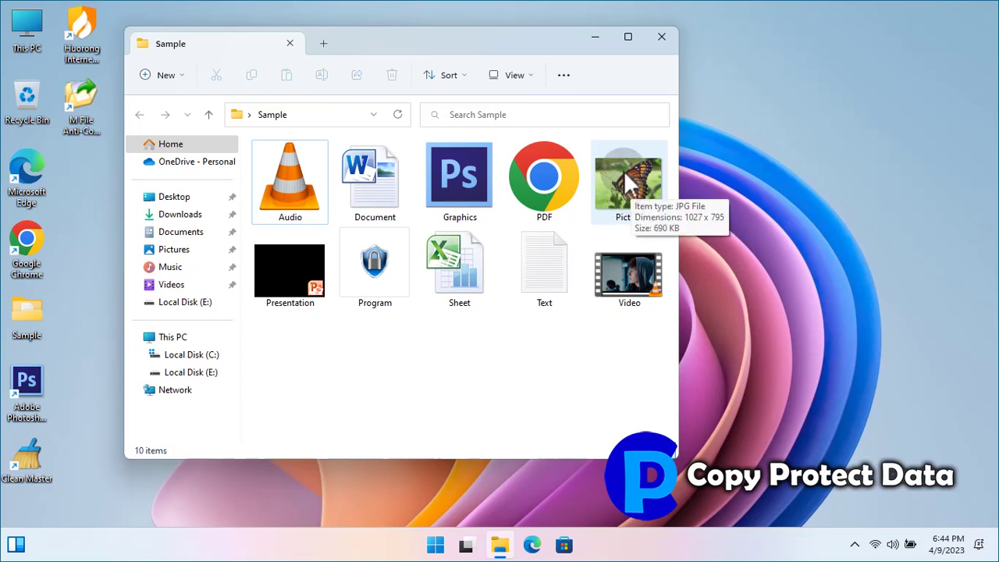
pyautogui.click(626, 177)
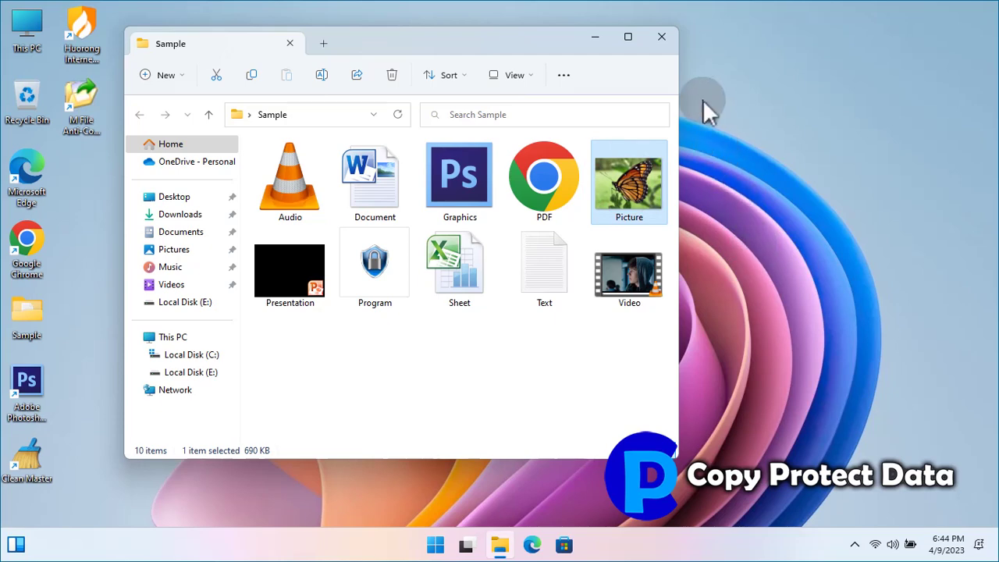
pyautogui.click(665, 37)
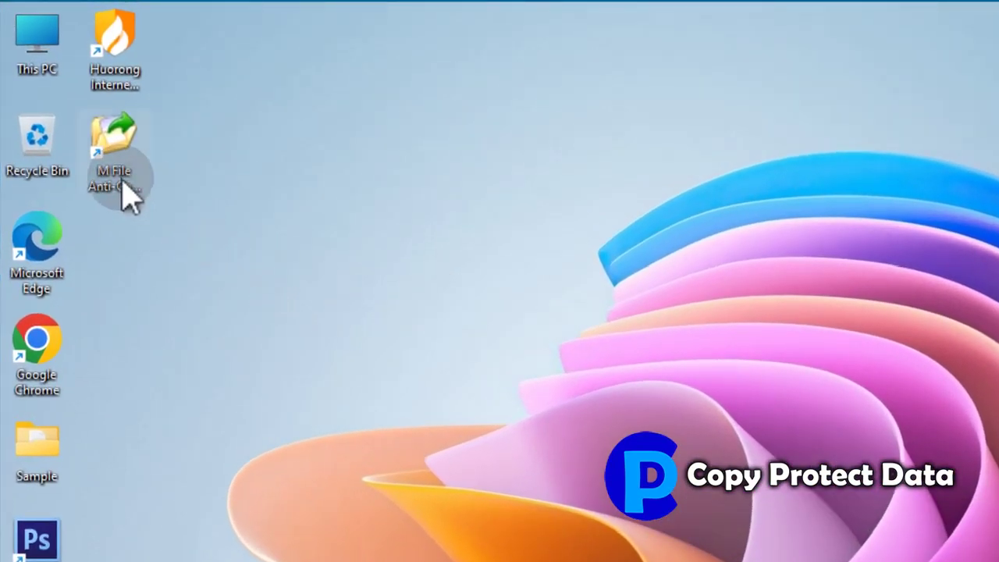
# Run M File Anti-Copy as administrator again and log in with the administrator password.
pyautogui.rightClick(117, 181)
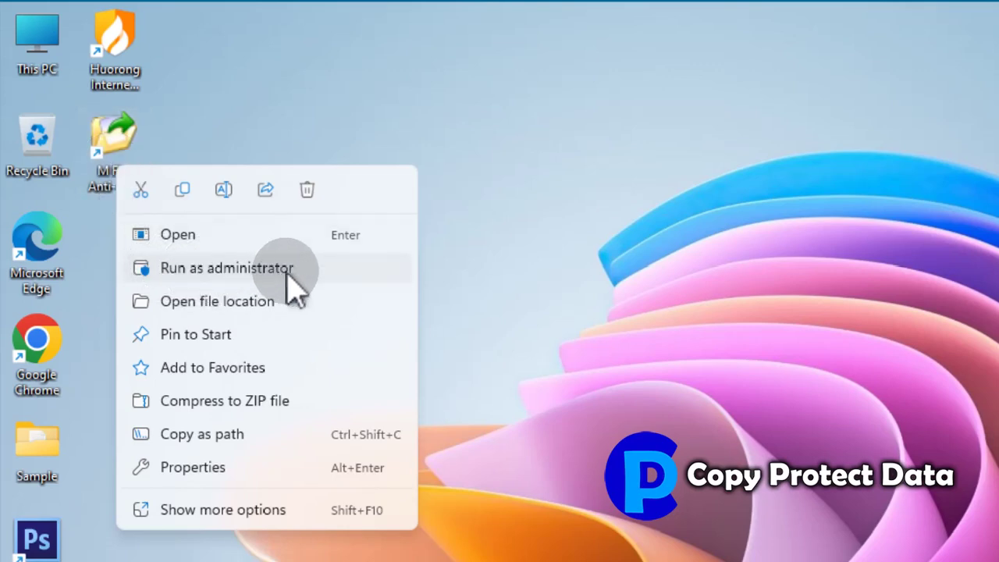
pyautogui.click(242, 269)
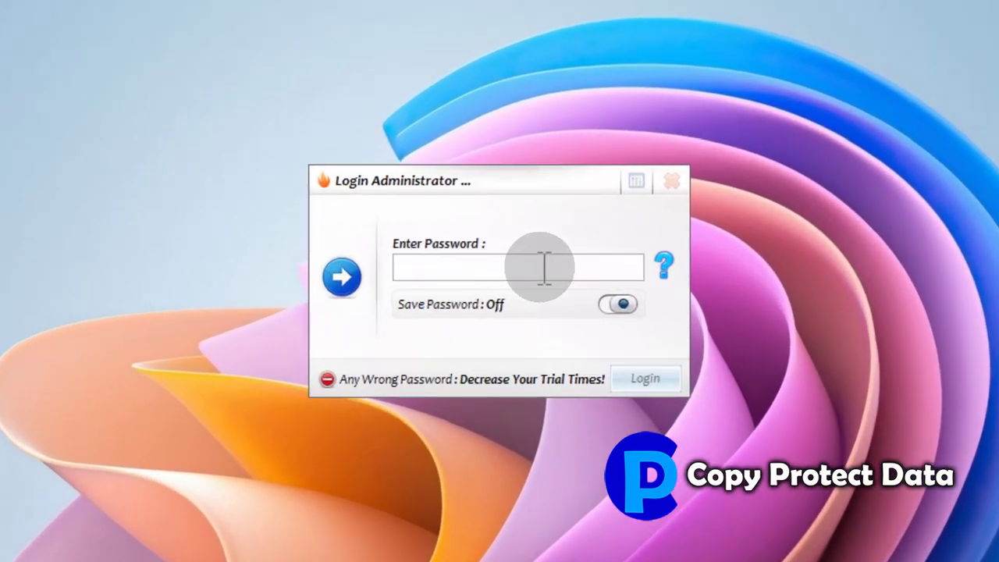
pyautogui.write('****')
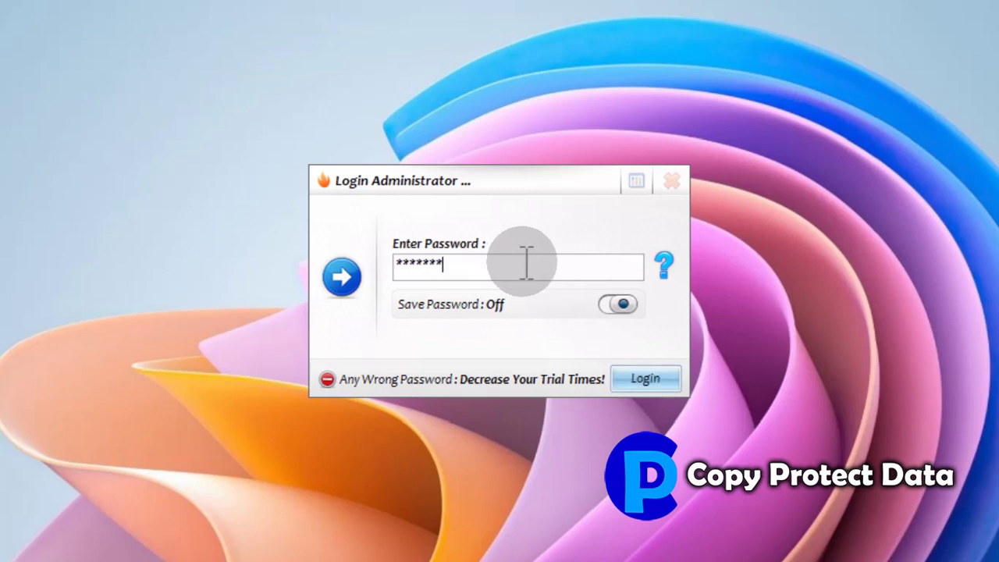
pyautogui.click(668, 384)
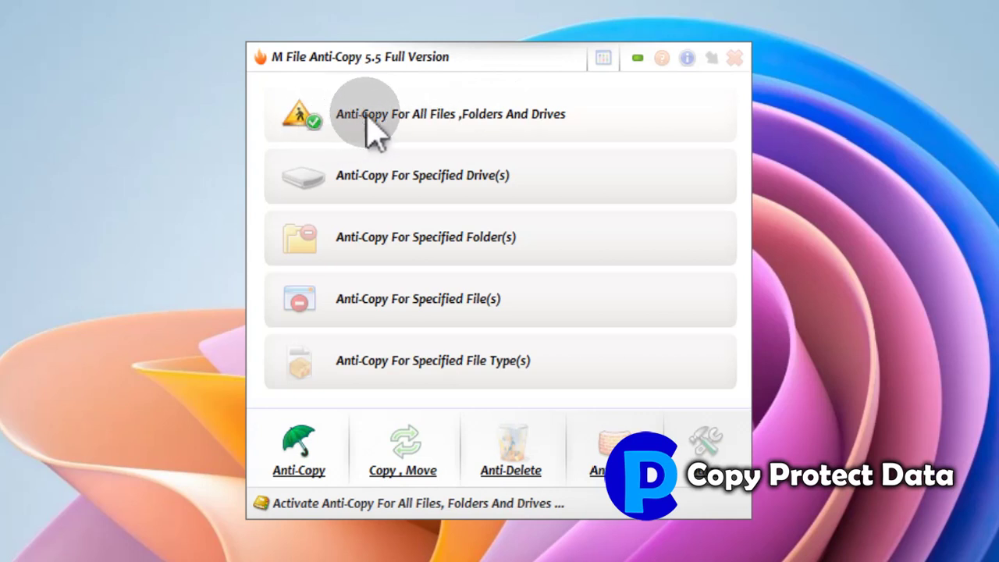
# Deactivate Anti-Copy for all files, folders and drives and close its dialog.
pyautogui.click(437, 133)
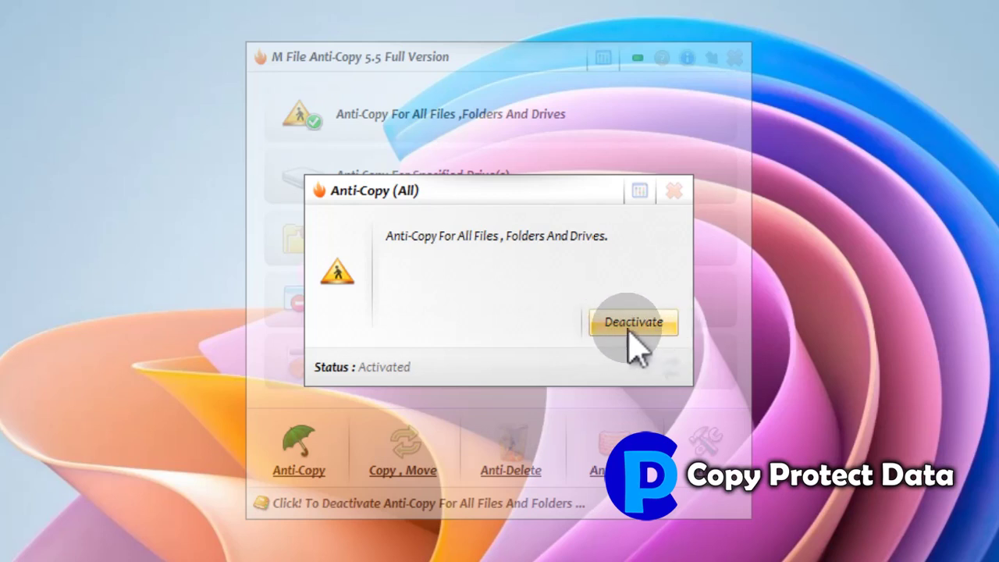
pyautogui.click(652, 326)
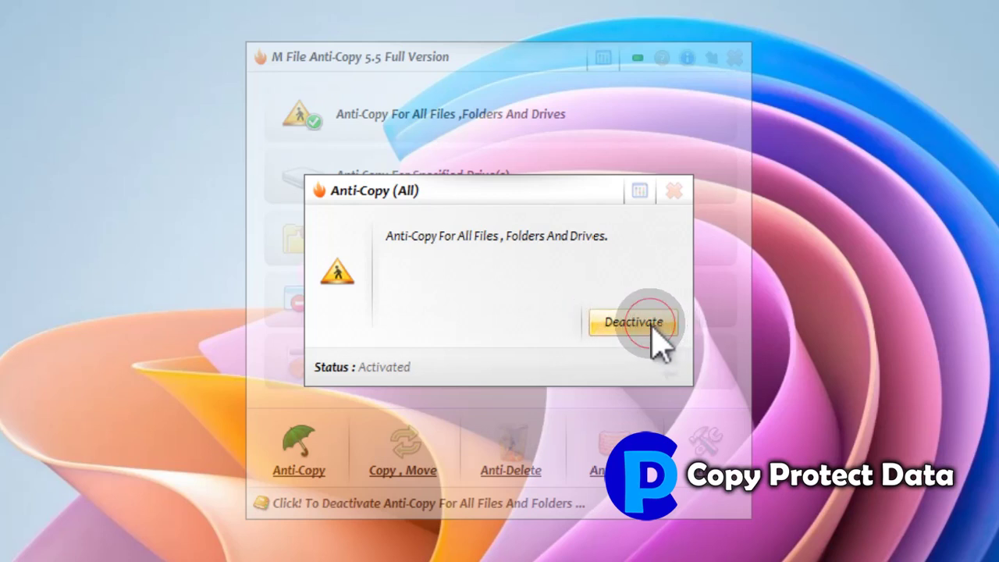
pyautogui.click(652, 326)
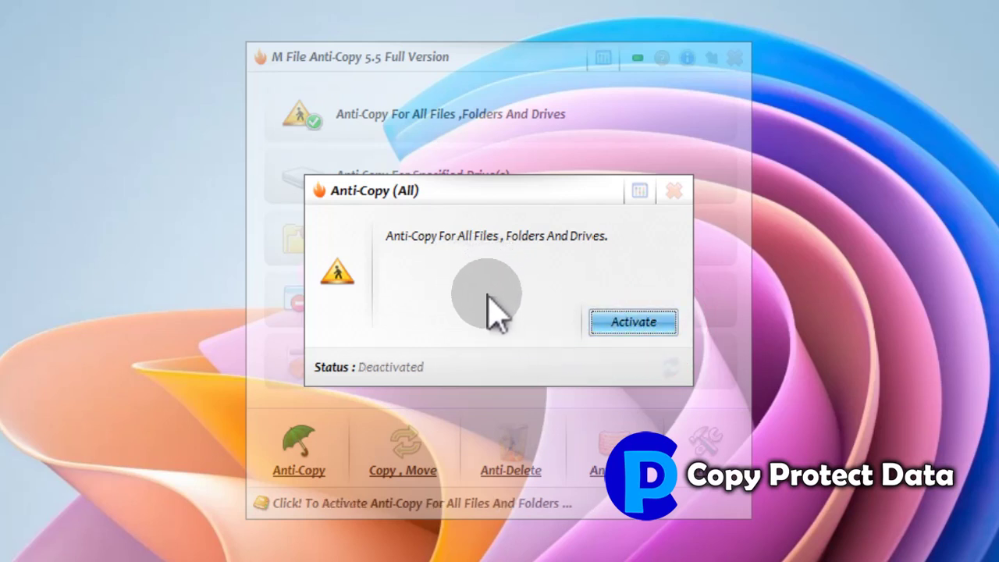
pyautogui.click(675, 192)
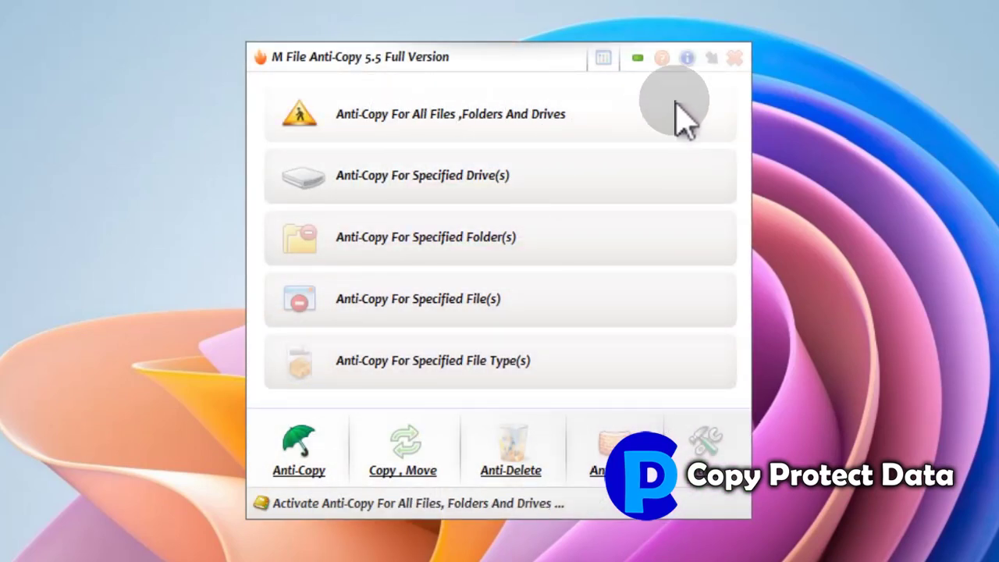
# Exit M File Anti-Copy, copy the Document file from the desktop's Sample folder, and close the folder window.
pyautogui.click(734, 59)
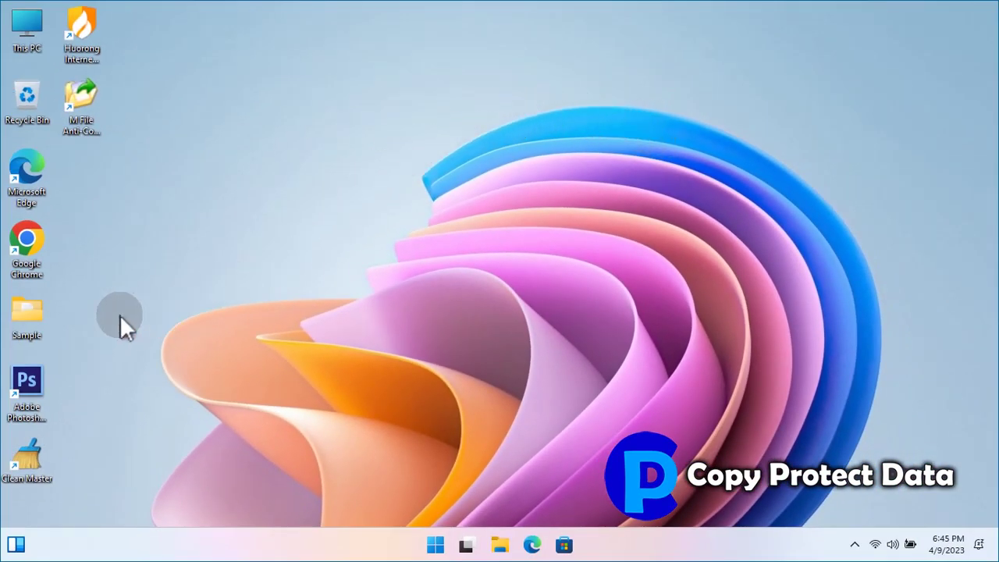
pyautogui.doubleClick(31, 318)
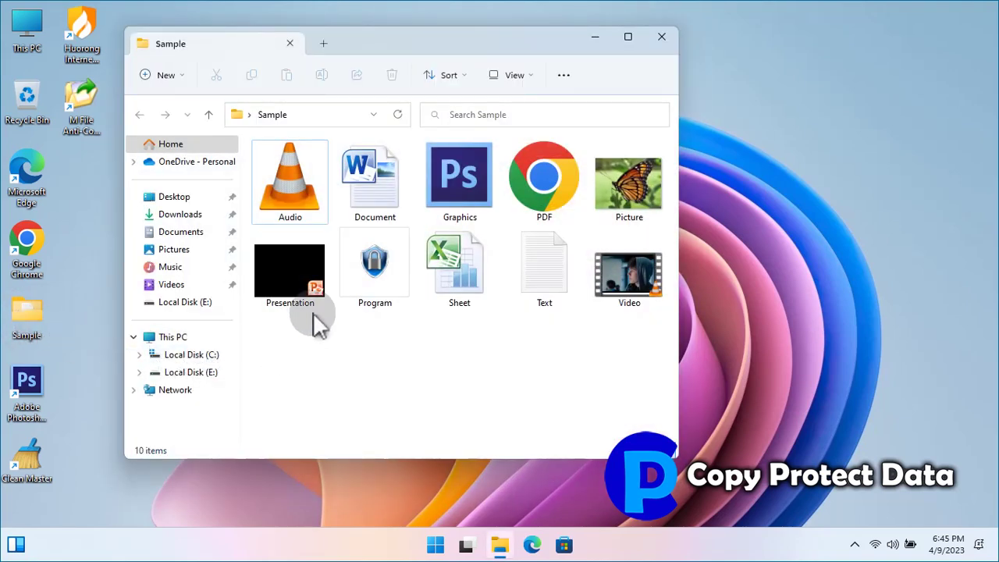
pyautogui.rightClick(356, 192)
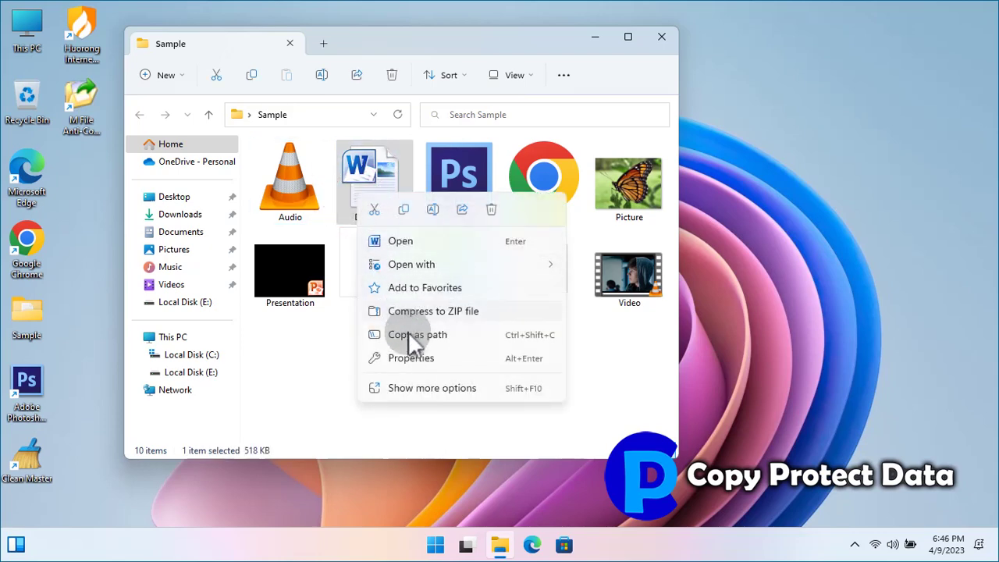
pyautogui.click(441, 388)
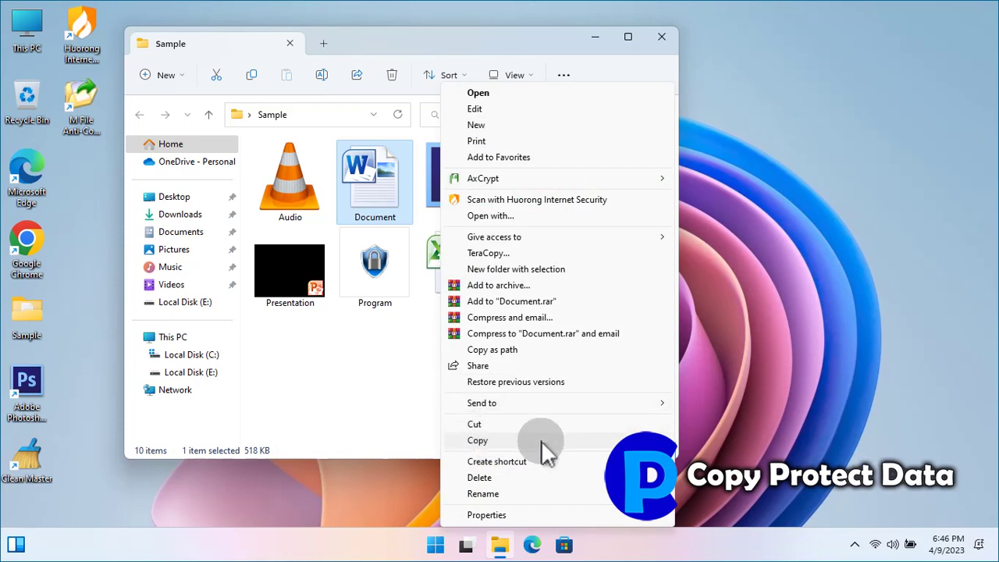
pyautogui.click(498, 440)
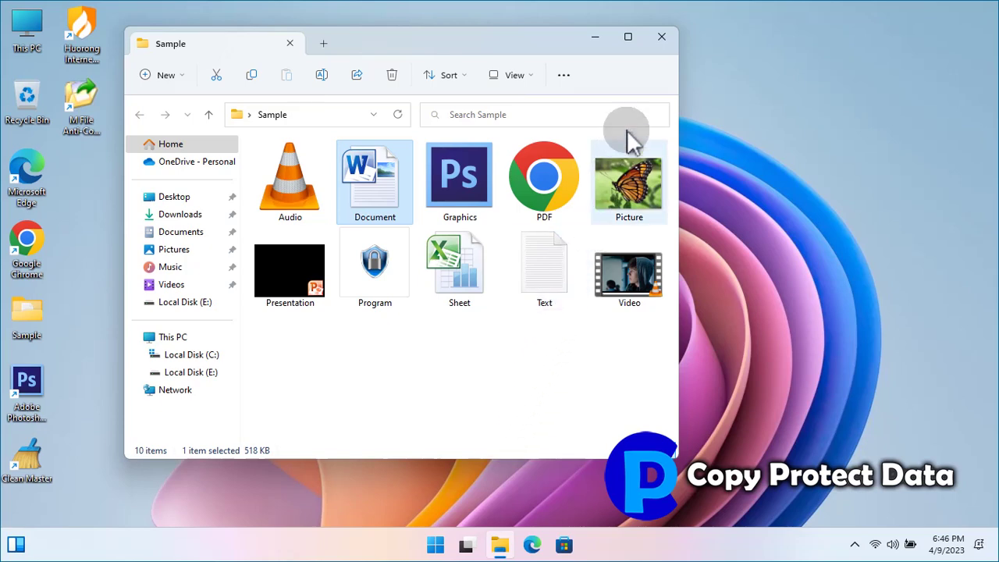
pyautogui.click(662, 39)
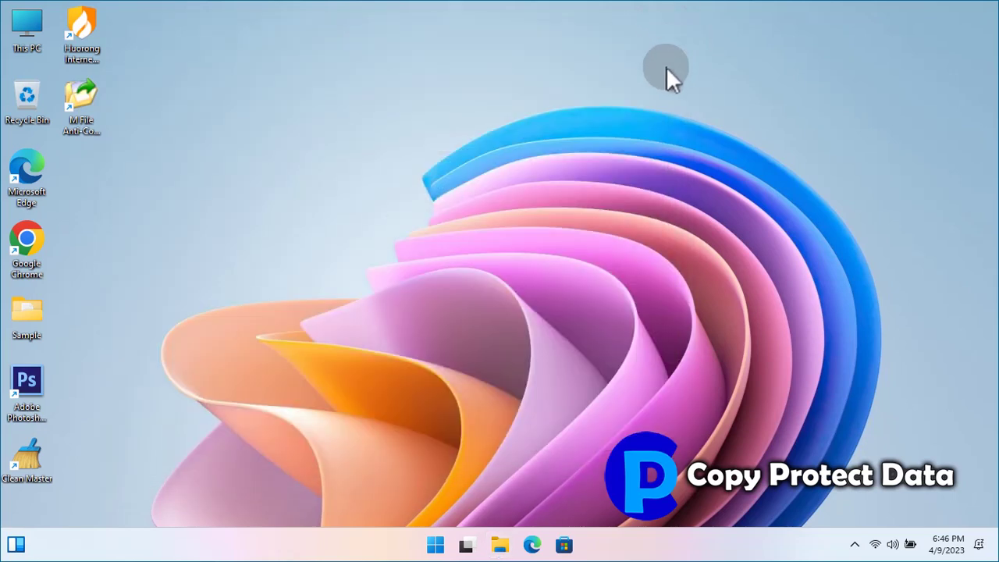
# Paste the copied Document file onto the desktop.
pyautogui.rightClick(356, 119)
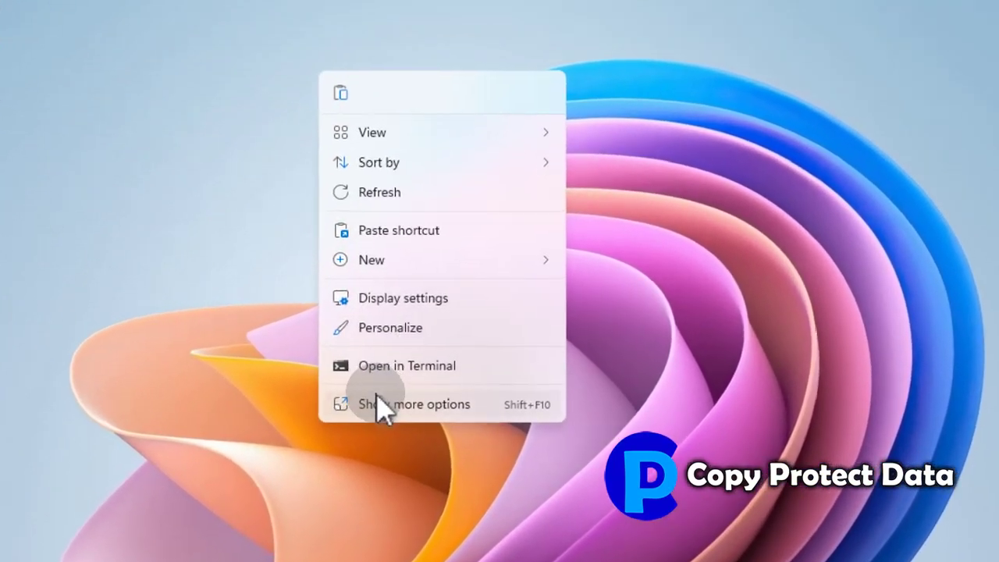
pyautogui.click(376, 403)
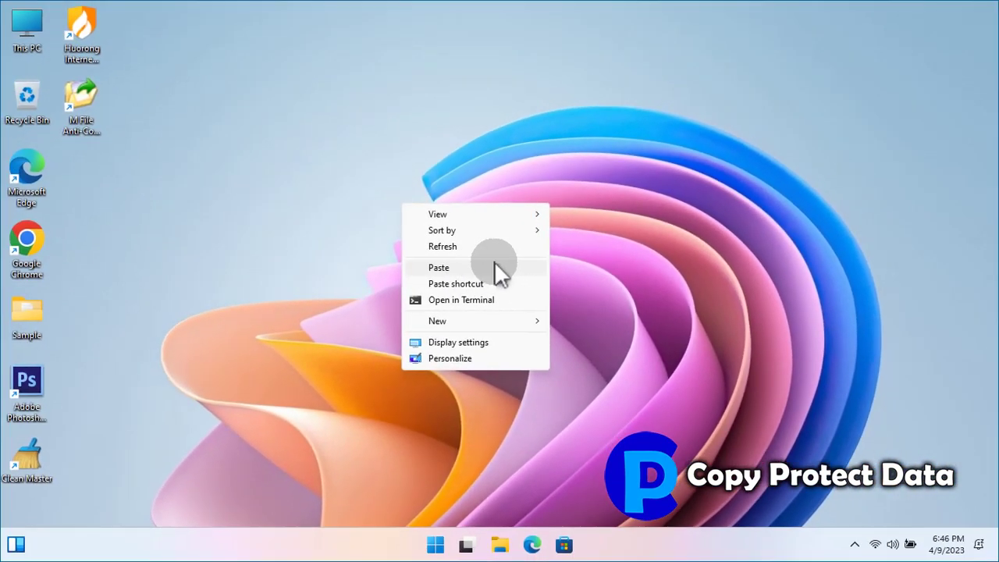
pyautogui.click(449, 267)
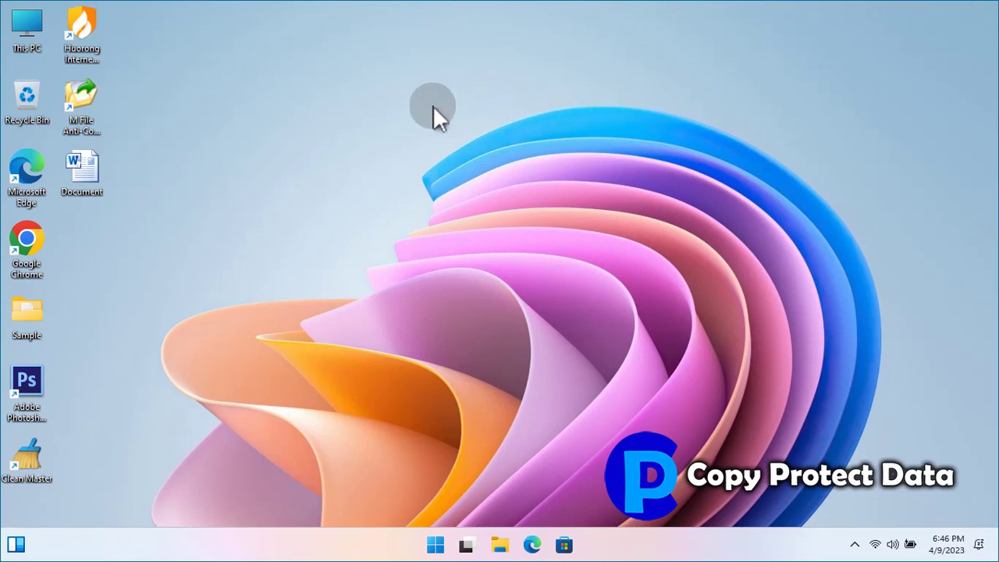
# Run M File Anti-Copy as administrator and log in with the administrator password.
pyautogui.rightClick(88, 119)
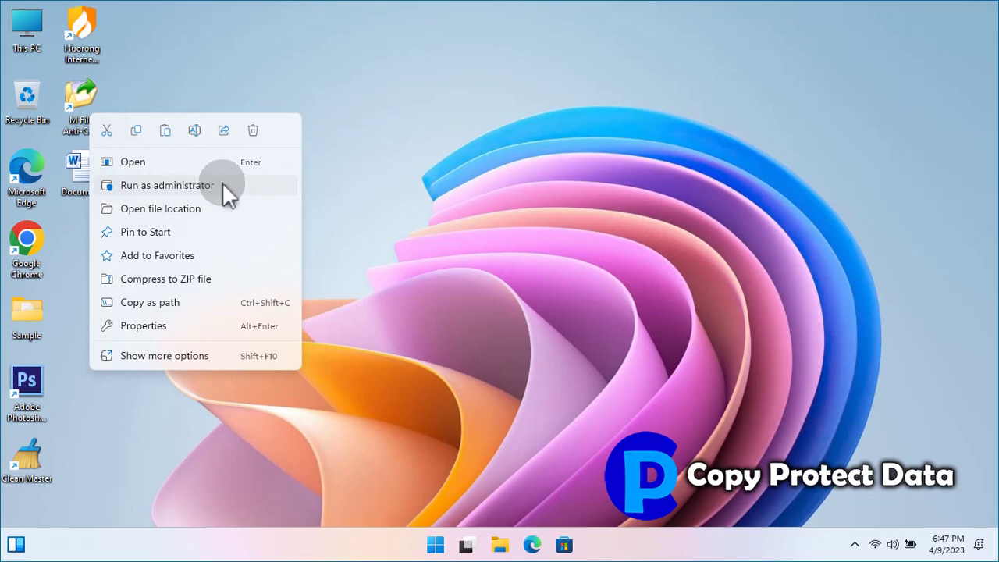
pyautogui.click(161, 184)
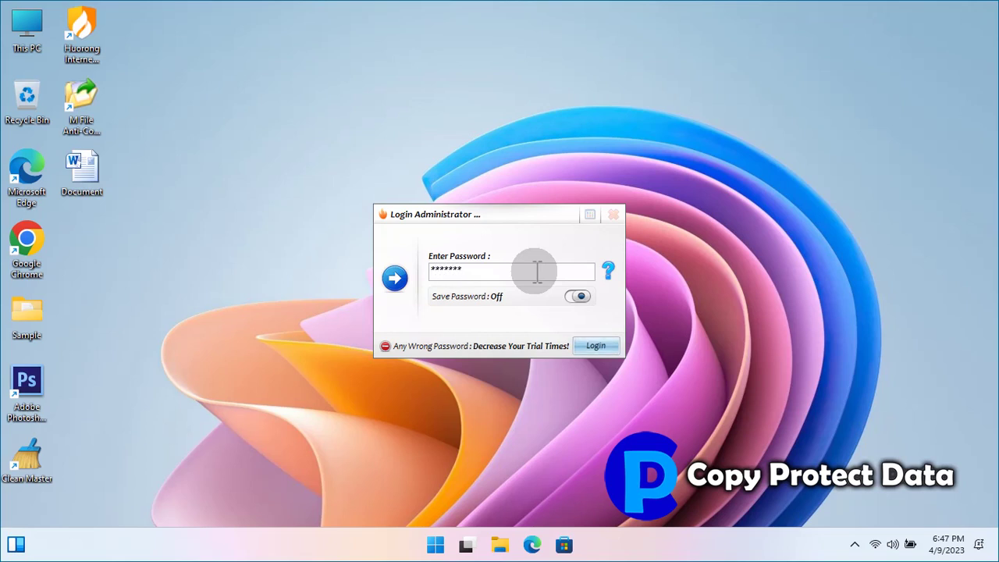
pyautogui.click(602, 345)
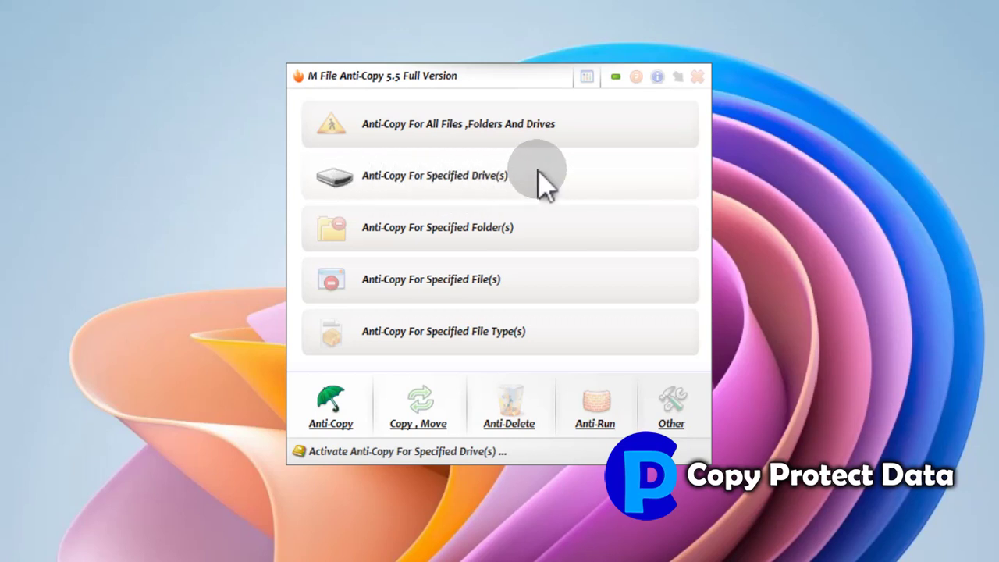
# Examine the Anti-Copy settings for specified drives and for specified folders, including the folder picker, without activating either.
pyautogui.click(434, 187)
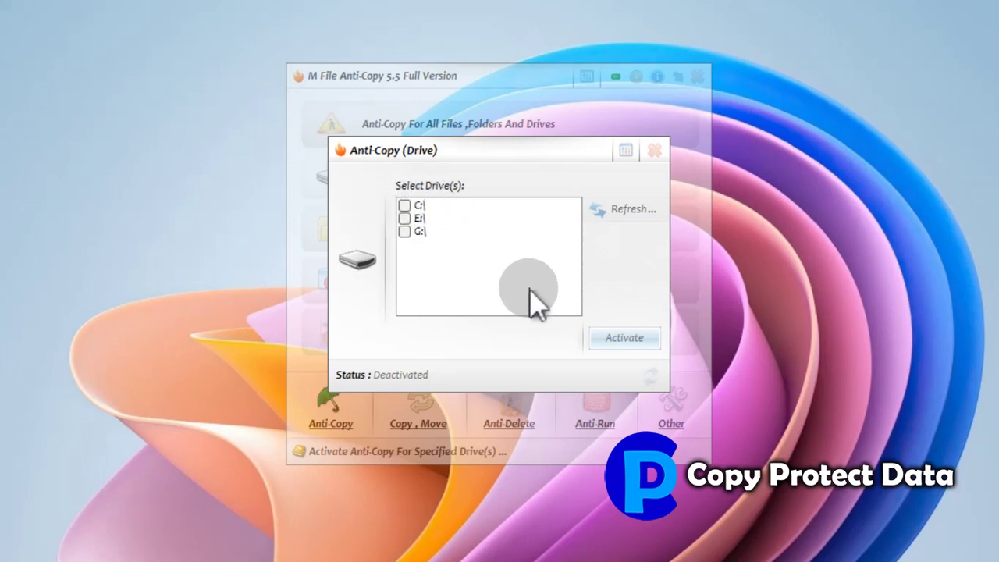
pyautogui.click(655, 151)
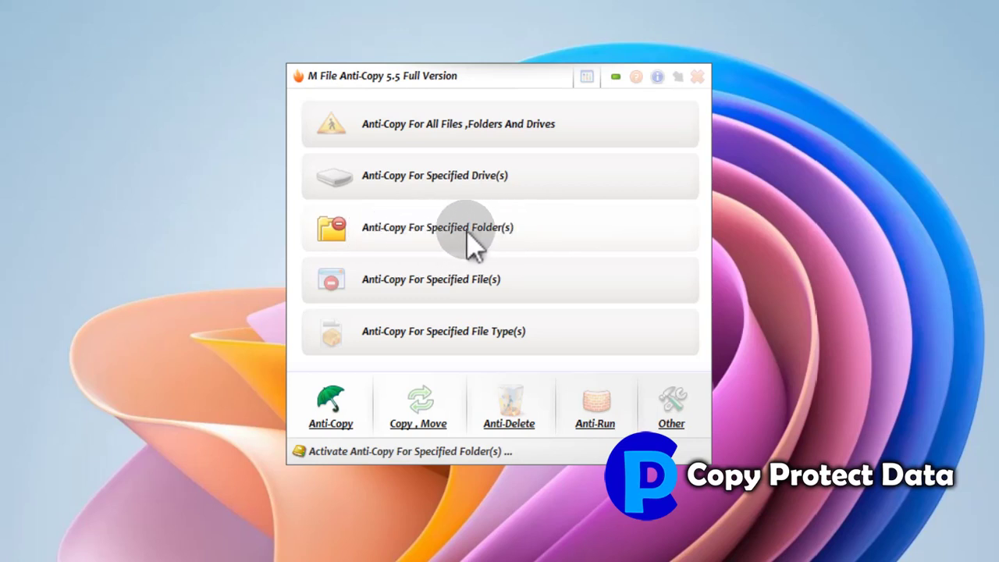
pyautogui.click(437, 244)
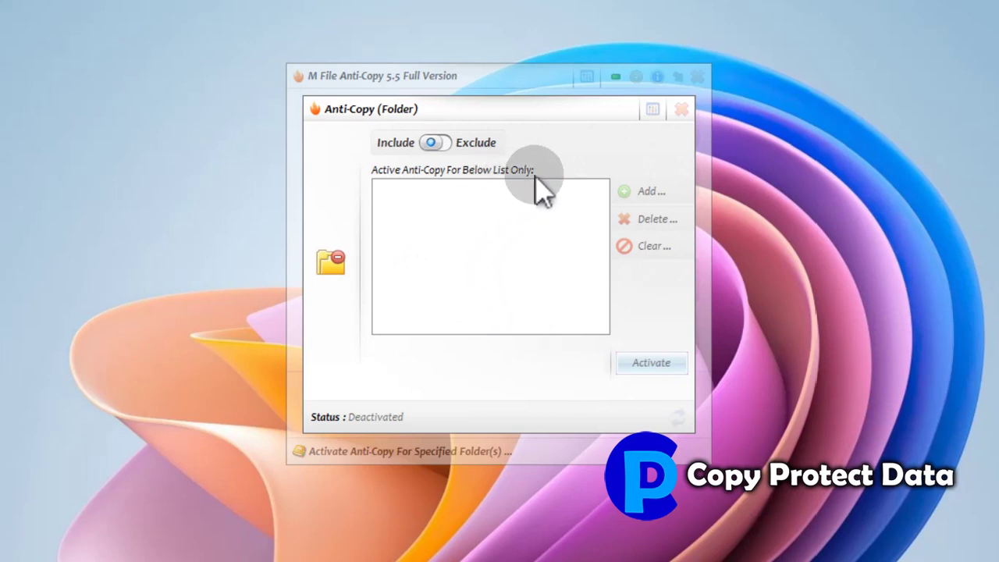
pyautogui.click(650, 193)
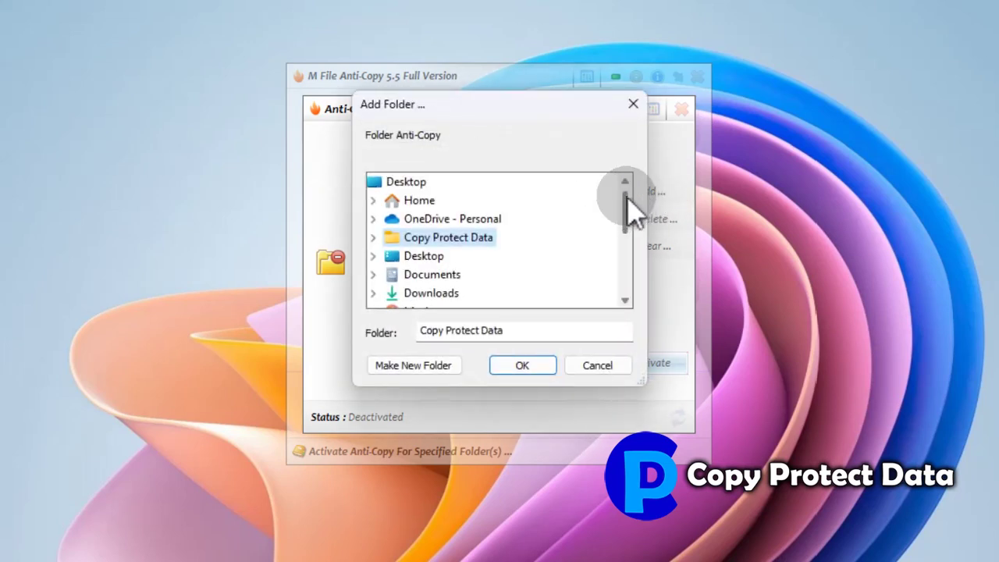
pyautogui.moveTo(631, 204)
pyautogui.mouseDown()
pyautogui.moveTo(625, 269)
pyautogui.moveTo(632, 201)
pyautogui.mouseUp()
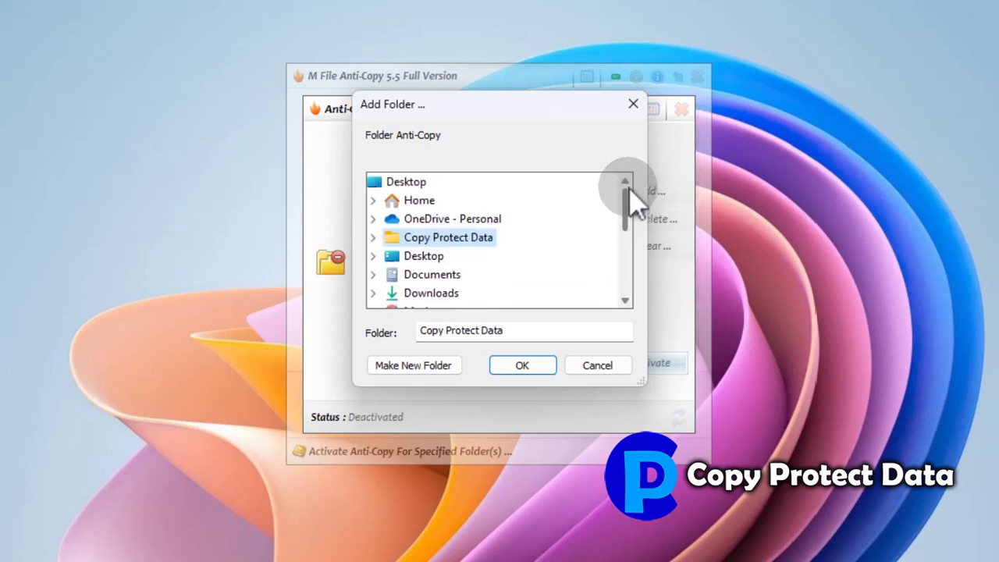
pyautogui.click(632, 105)
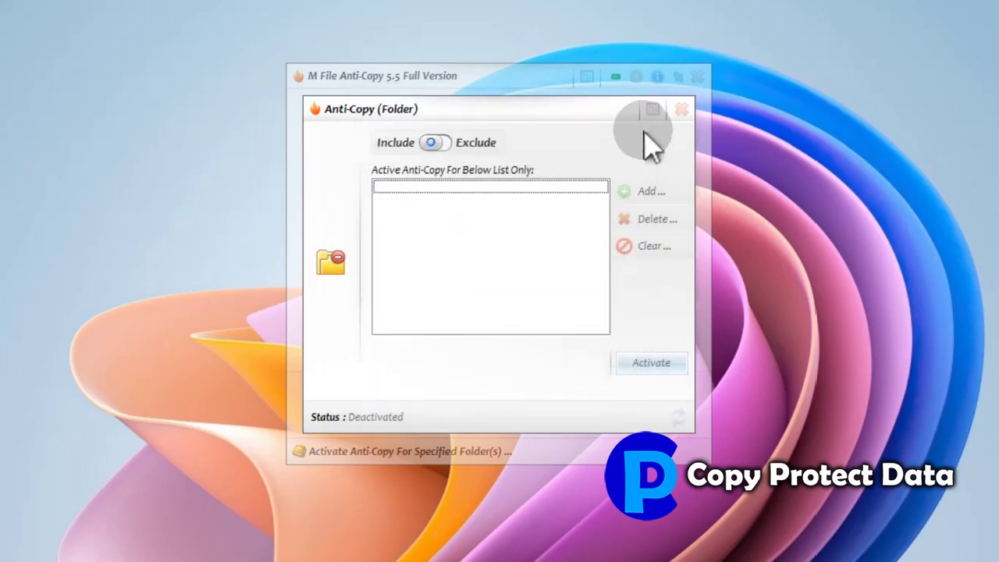
pyautogui.click(681, 111)
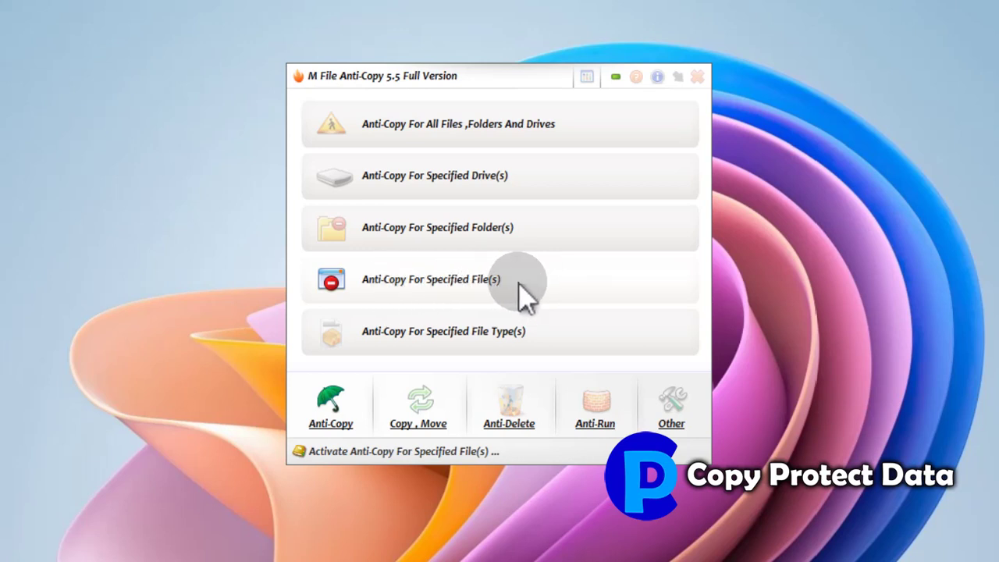
# Examine the Anti-Copy settings for specified files and for specified file types, closing each dialog without activating it.
pyautogui.click(459, 291)
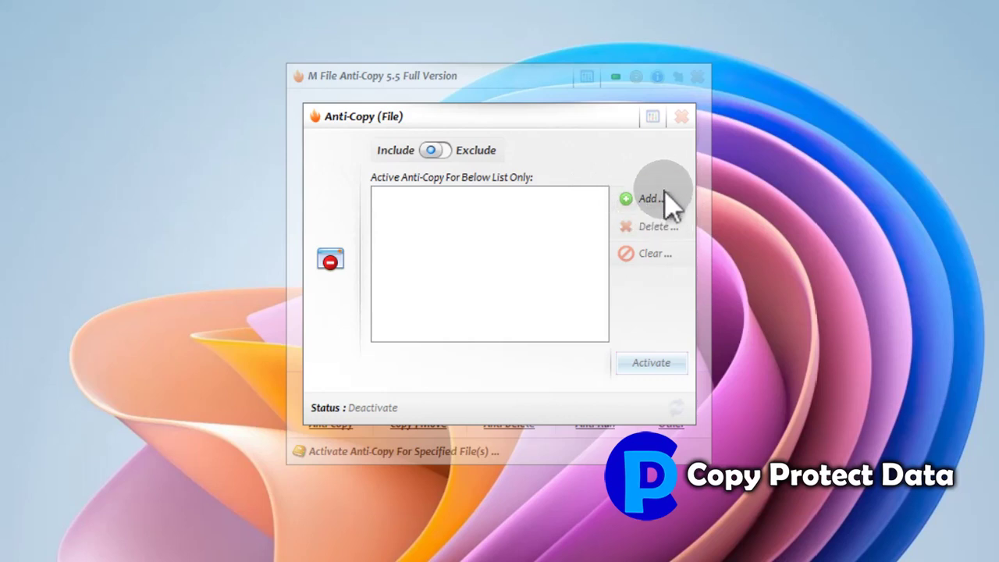
pyautogui.click(683, 119)
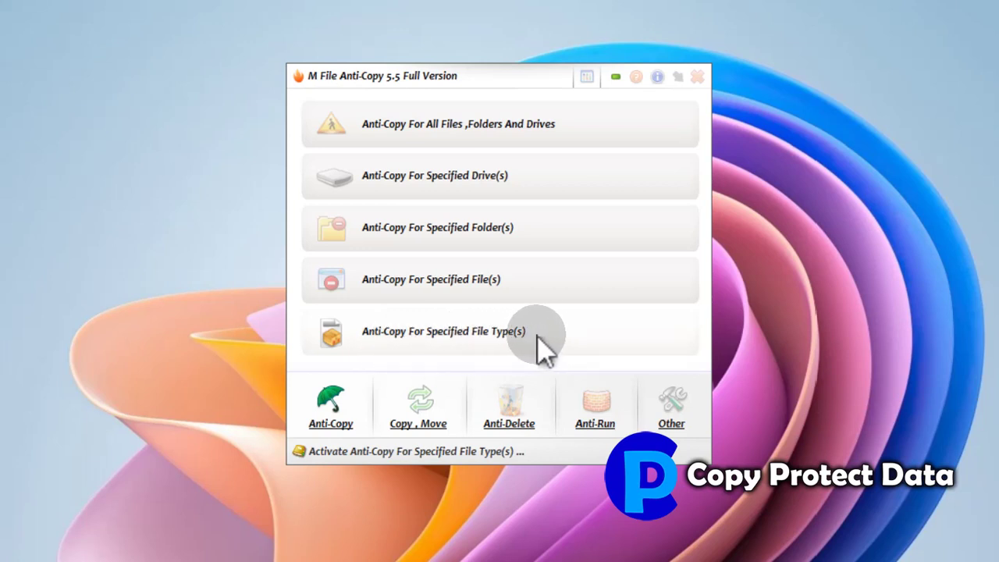
pyautogui.click(442, 348)
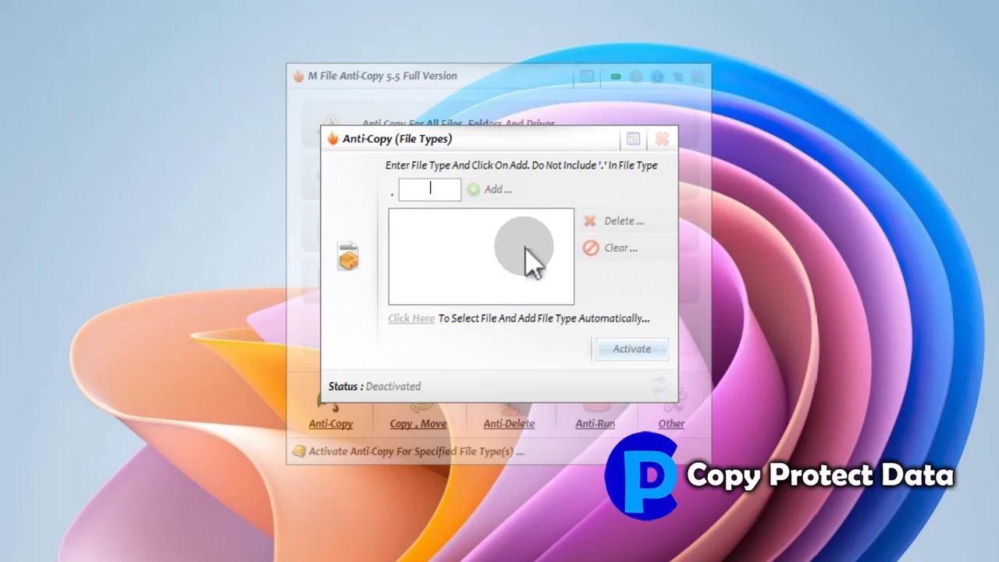
pyautogui.click(662, 141)
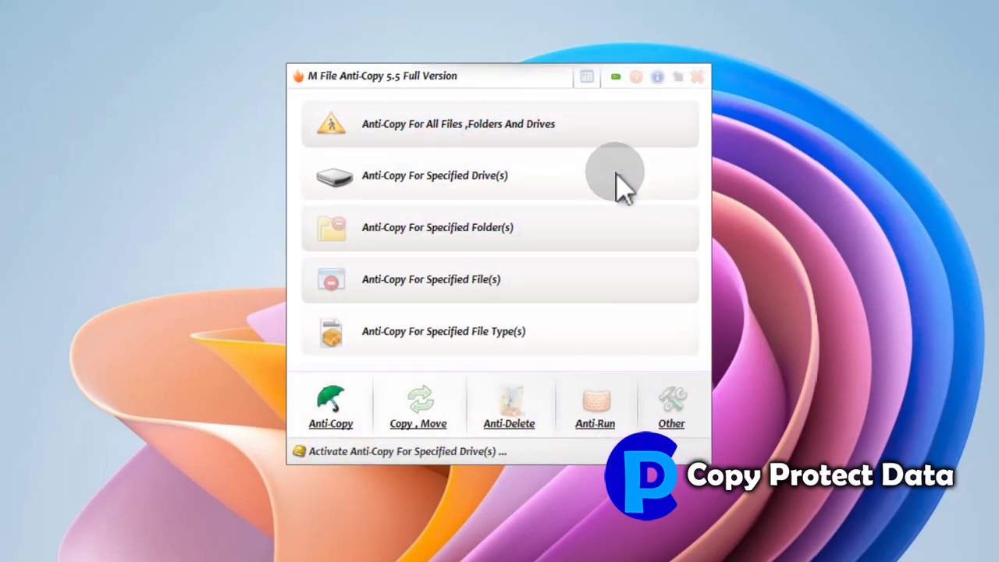
# Examine the Copy Files, Folders dialog with its source, destination and overwrite settings, and close it.
pyautogui.click(426, 408)
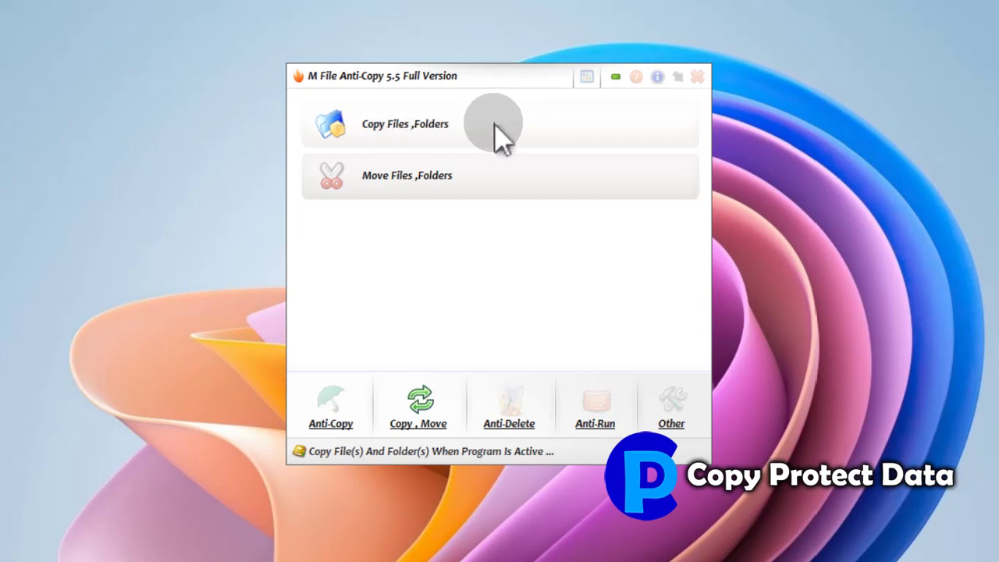
pyautogui.click(428, 140)
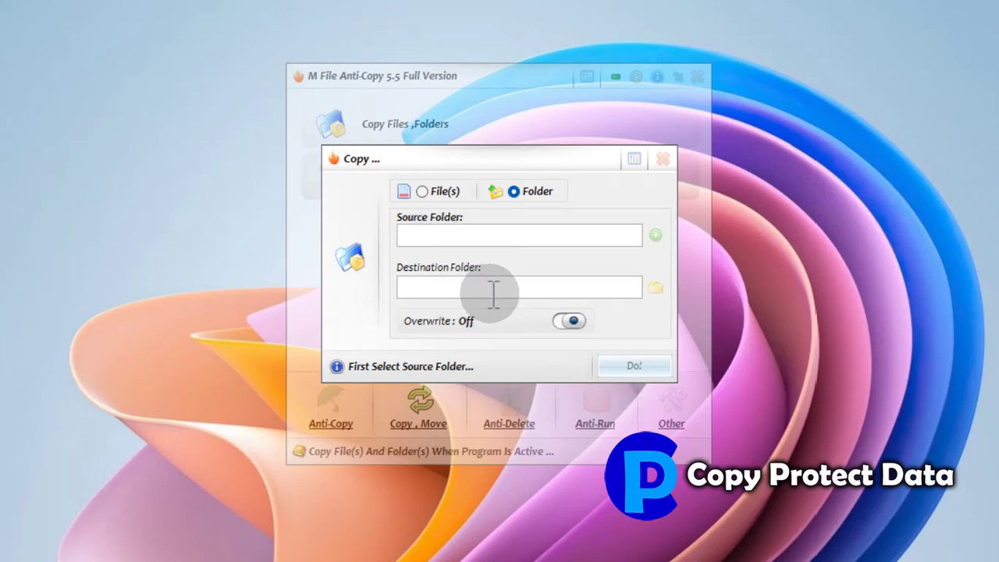
pyautogui.click(662, 160)
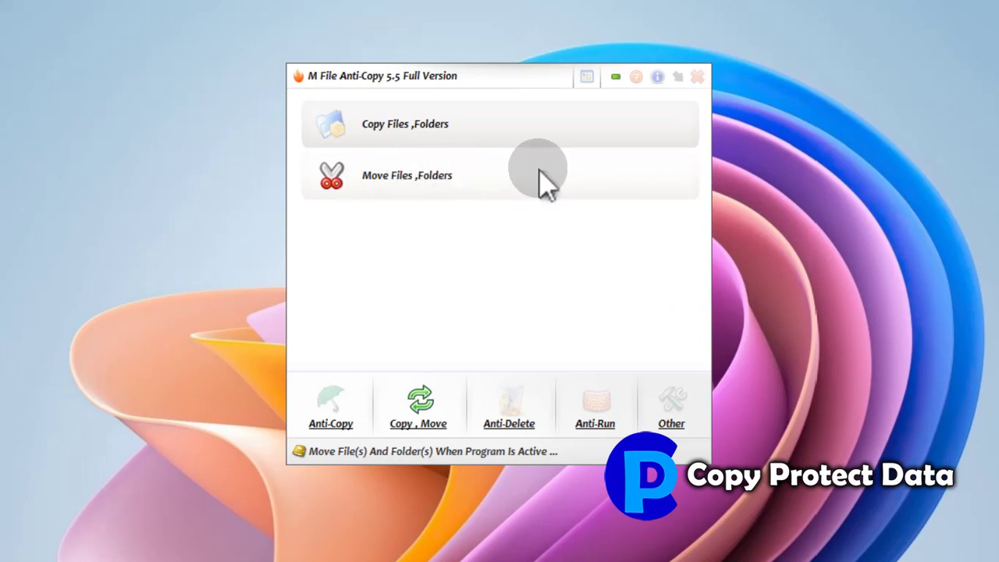
# Examine the Move Files, Folders dialog with the Folder option chosen, and close it without moving anything.
pyautogui.click(433, 188)
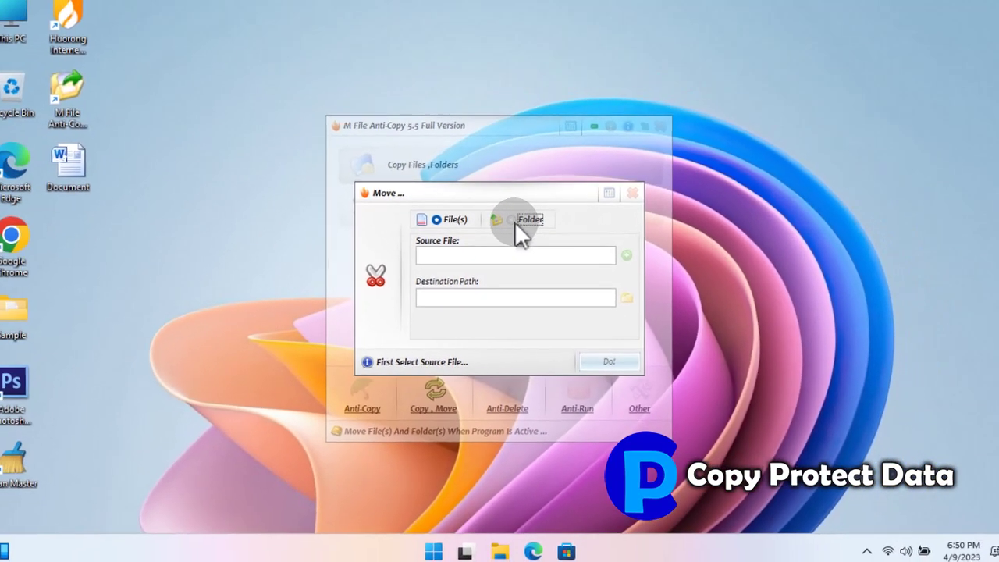
pyautogui.click(513, 191)
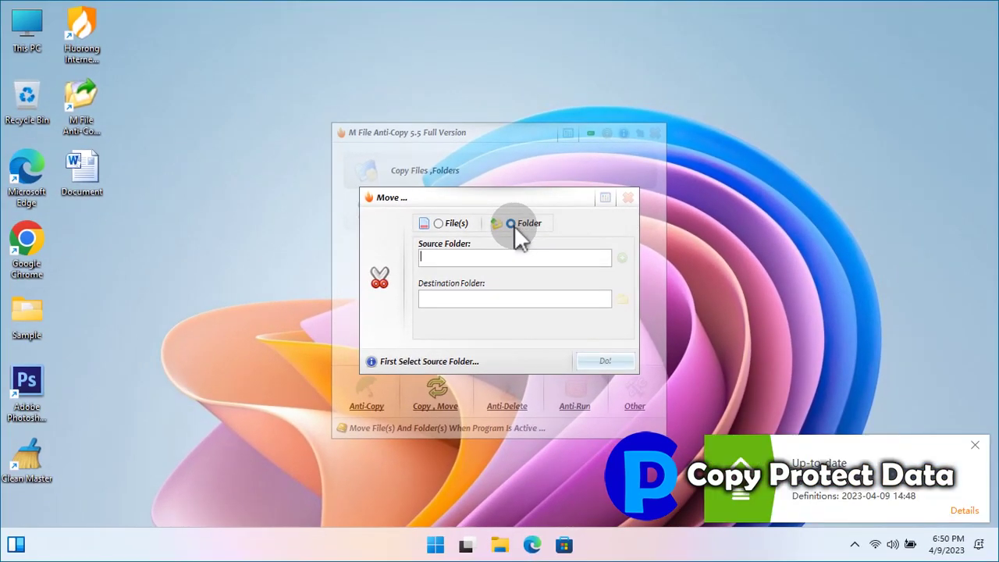
pyautogui.click(493, 260)
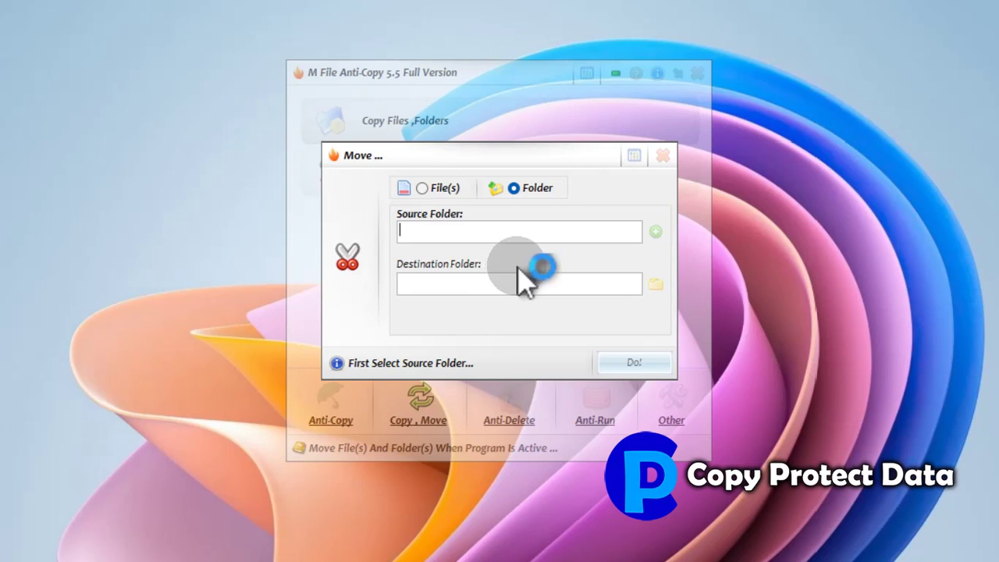
pyautogui.click(663, 156)
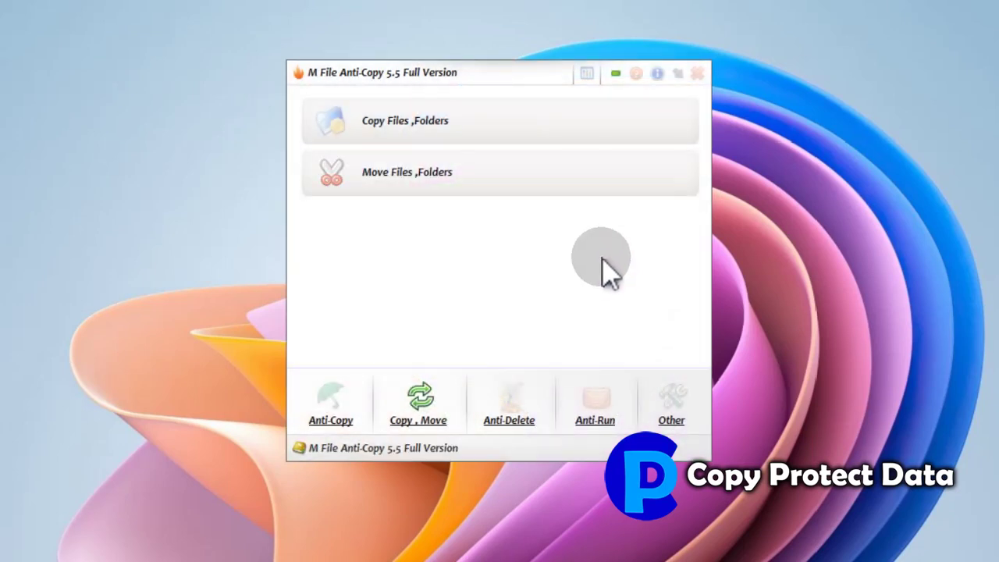
# Examine the File, Folder Anti-Delete settings and close their dialog without activating the protection.
pyautogui.click(510, 402)
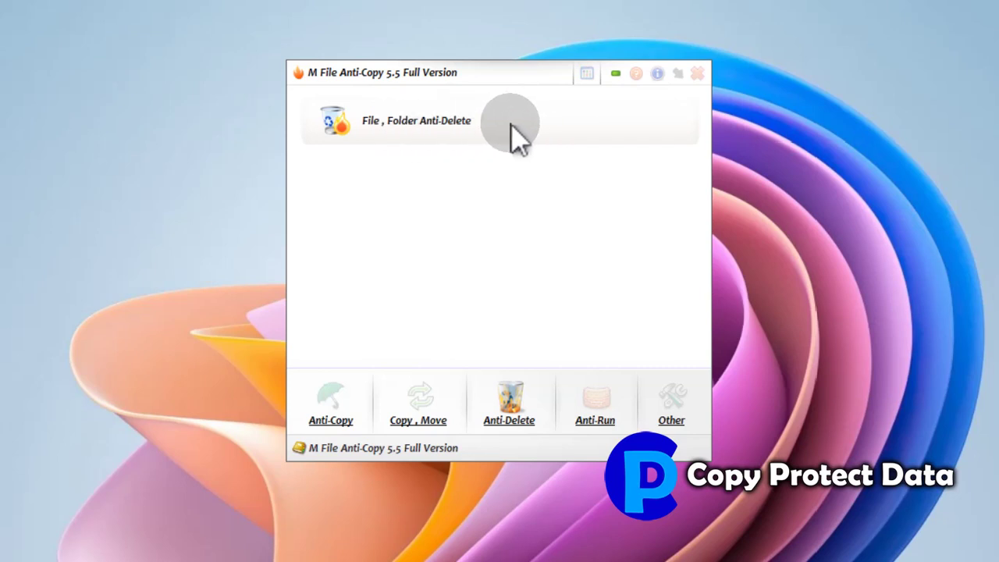
pyautogui.click(456, 126)
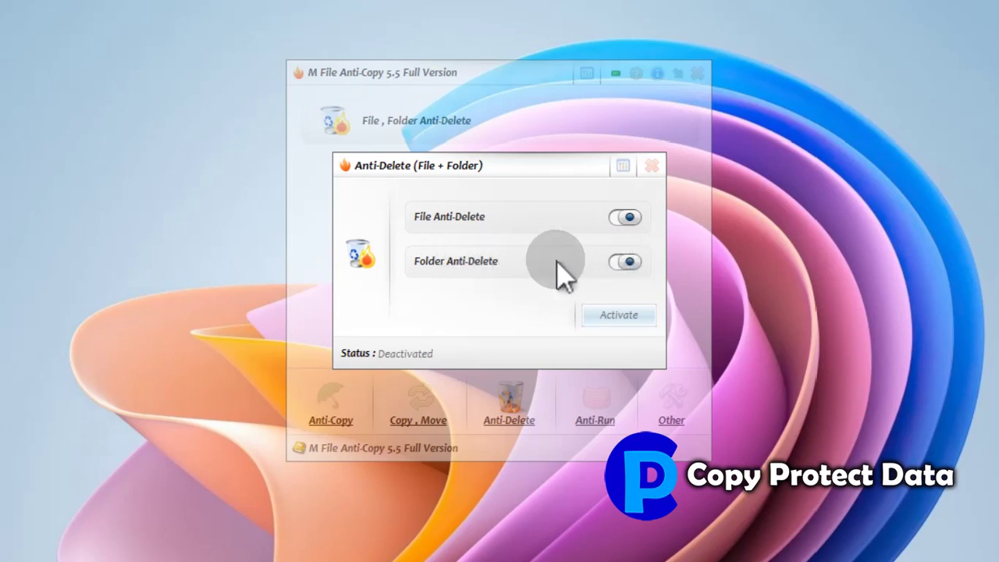
pyautogui.click(651, 167)
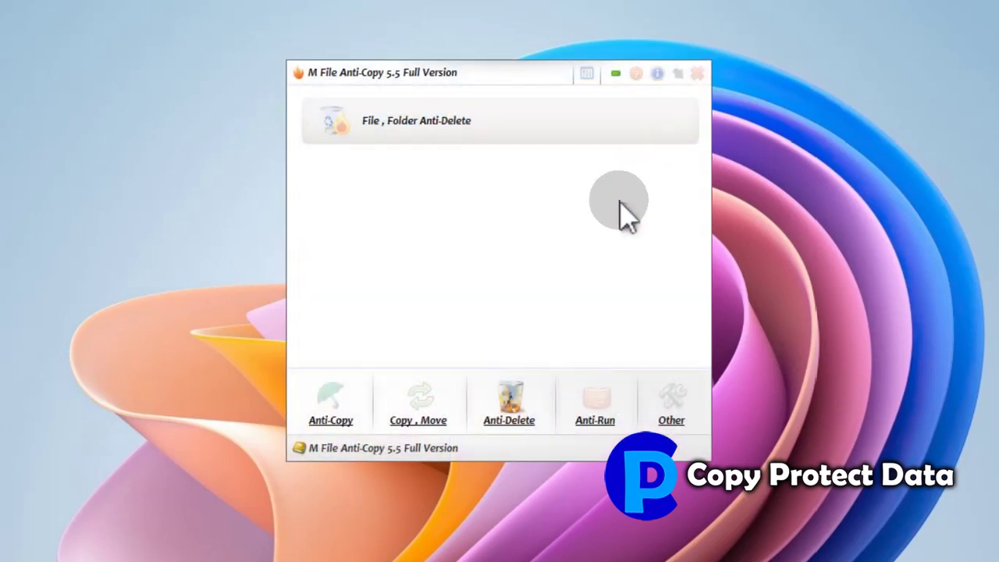
# Examine the Anti-Run settings for all files and for specified window titles, closing each dialog without activating it.
pyautogui.click(598, 406)
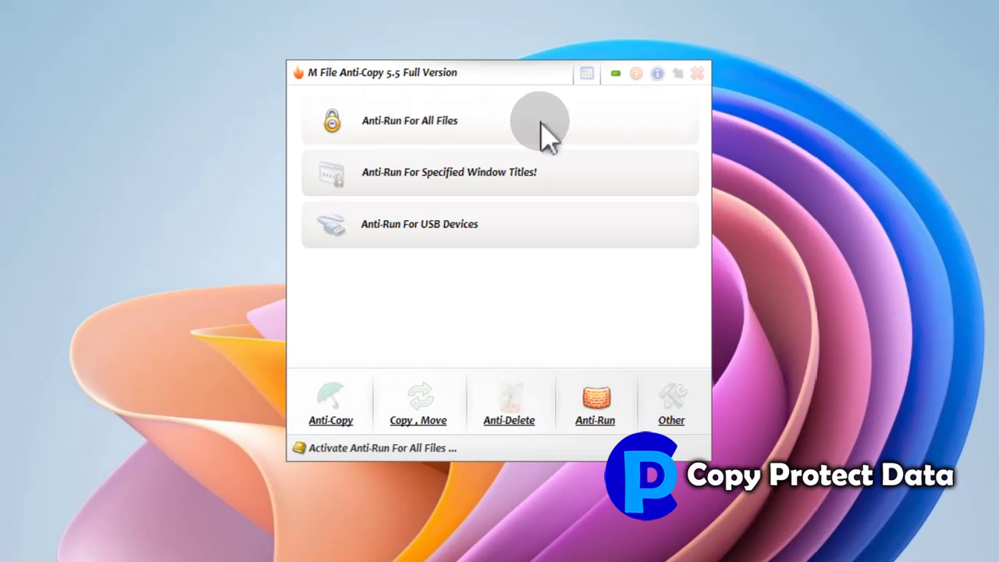
pyautogui.click(449, 132)
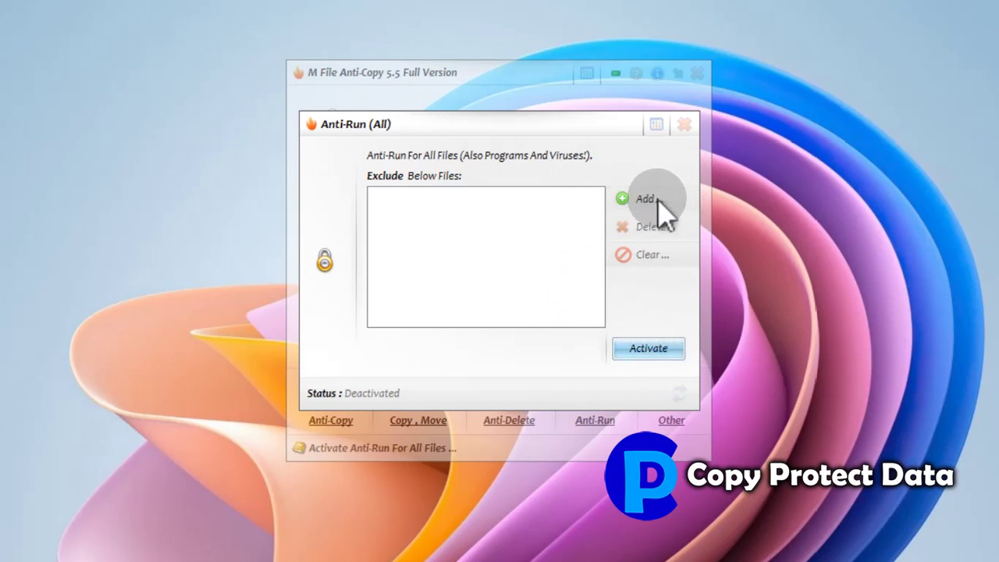
pyautogui.click(685, 126)
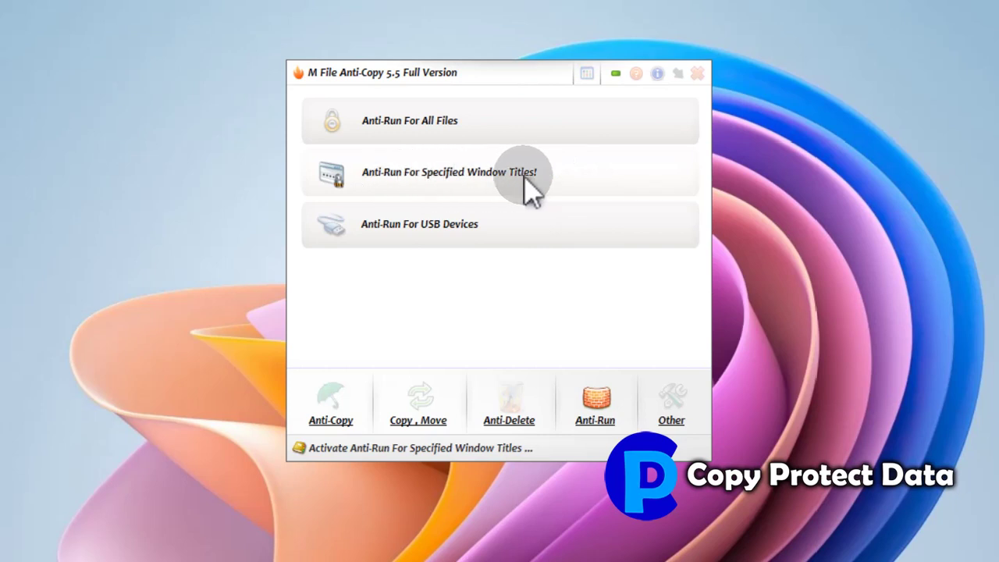
pyautogui.click(483, 188)
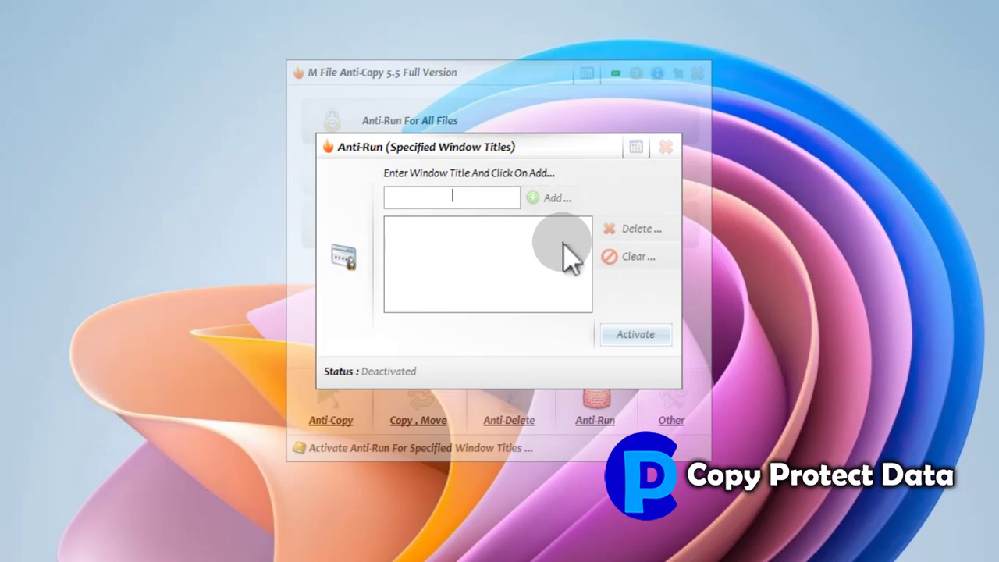
pyautogui.click(666, 148)
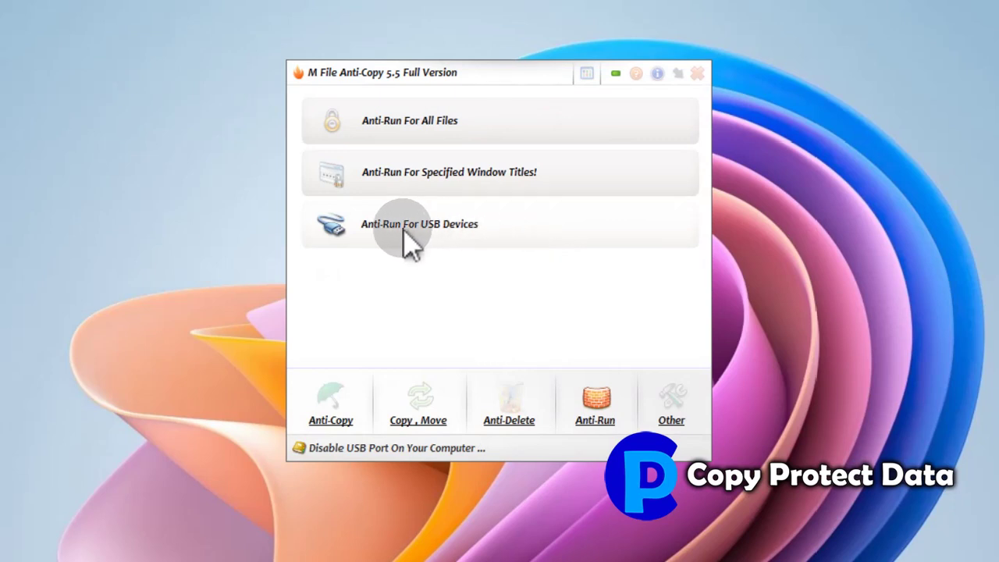
# Examine the USB write protection and USB port protection options for Anti-Run, and close their dialog.
pyautogui.click(466, 232)
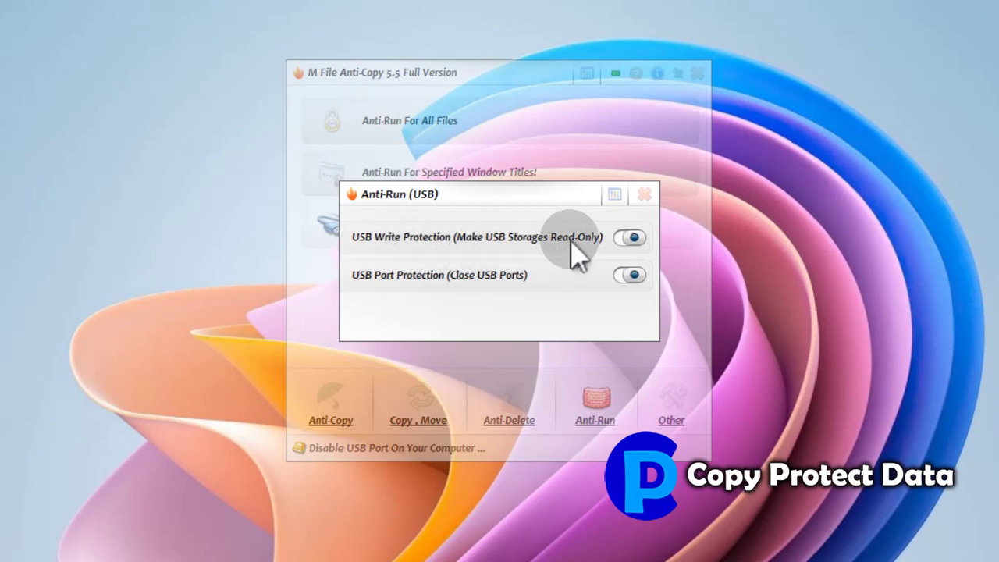
pyautogui.click(630, 237)
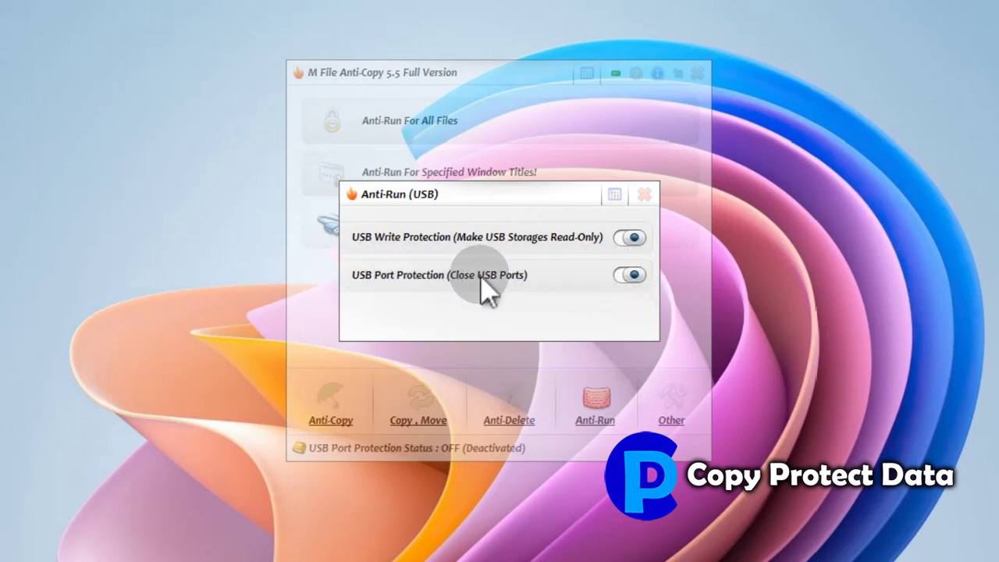
pyautogui.click(645, 196)
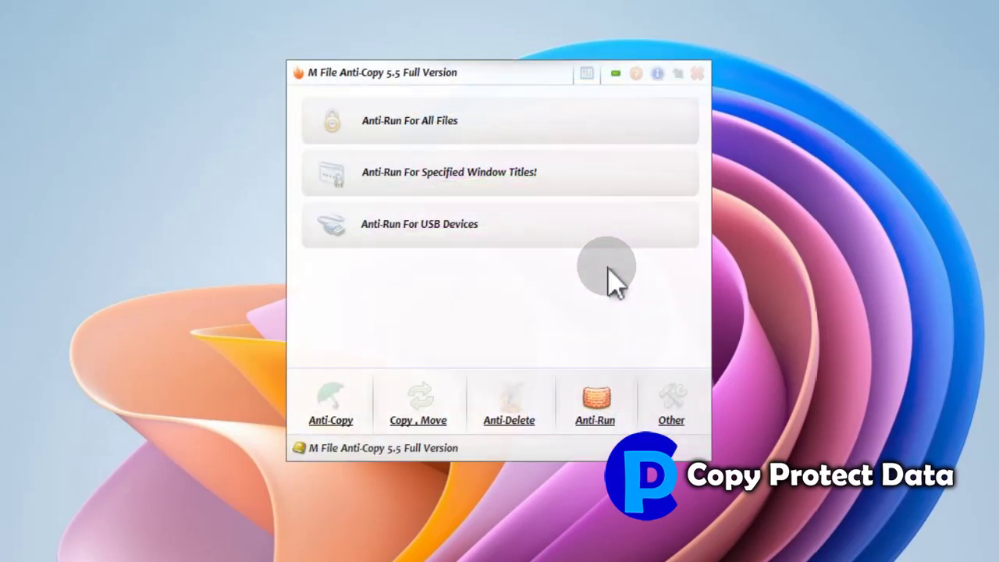
# Examine the program's lock settings and its Change Password form, closing both without changing anything.
pyautogui.click(676, 410)
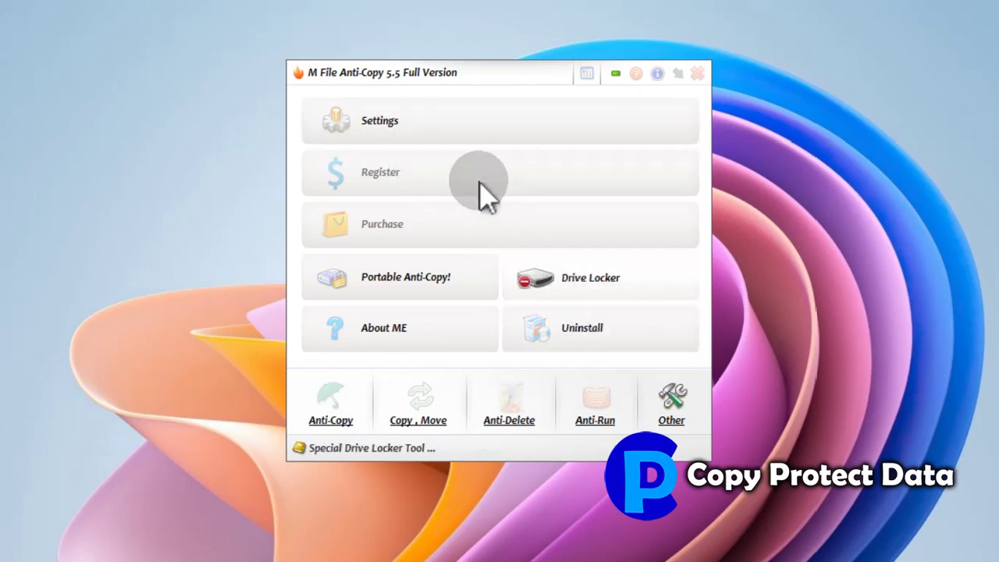
pyautogui.click(393, 132)
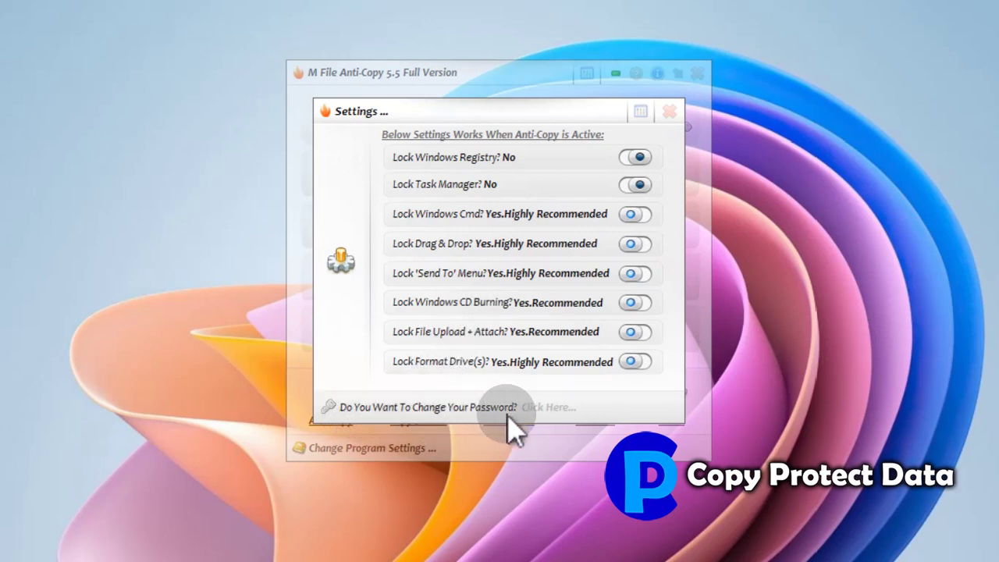
pyautogui.click(550, 407)
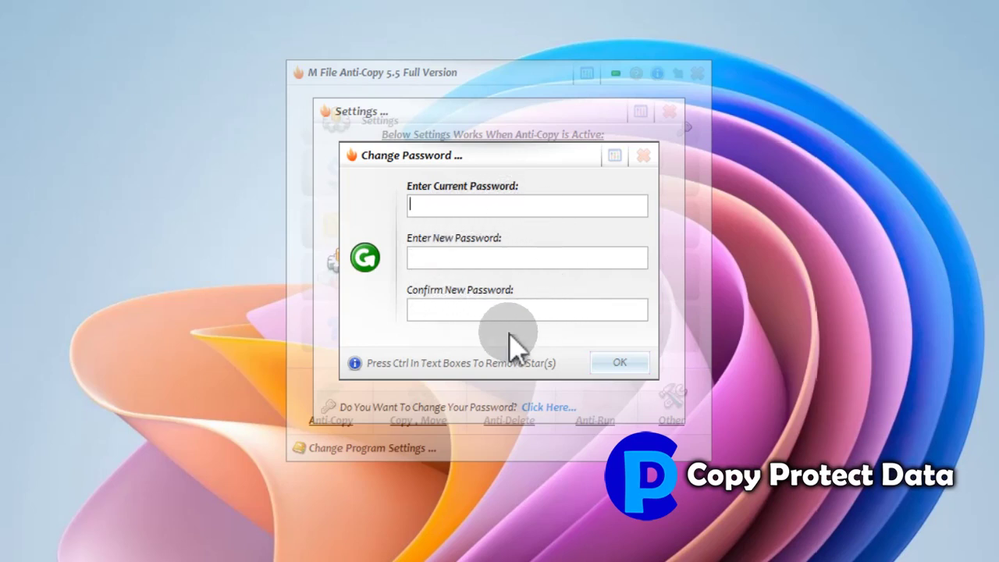
pyautogui.click(644, 157)
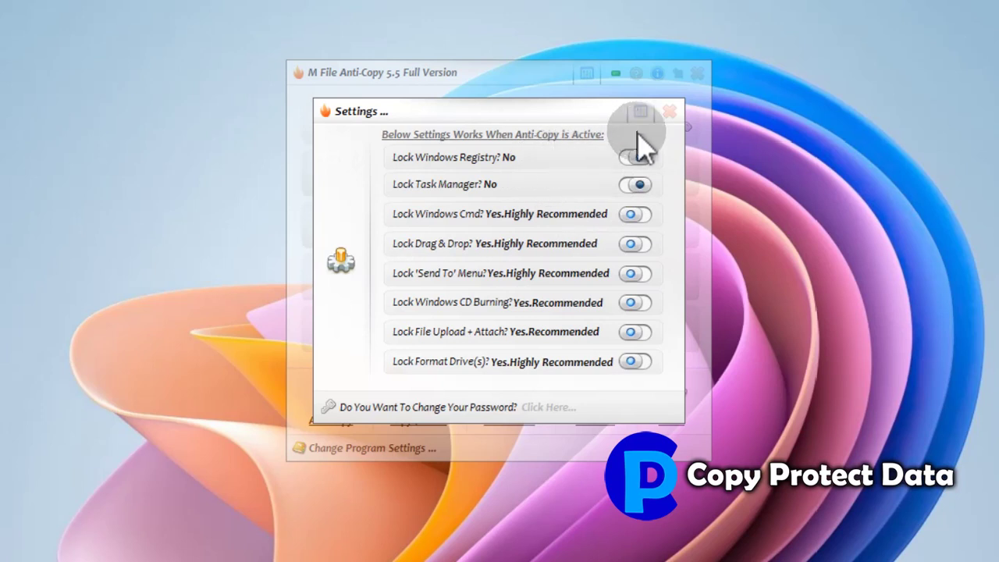
pyautogui.click(669, 114)
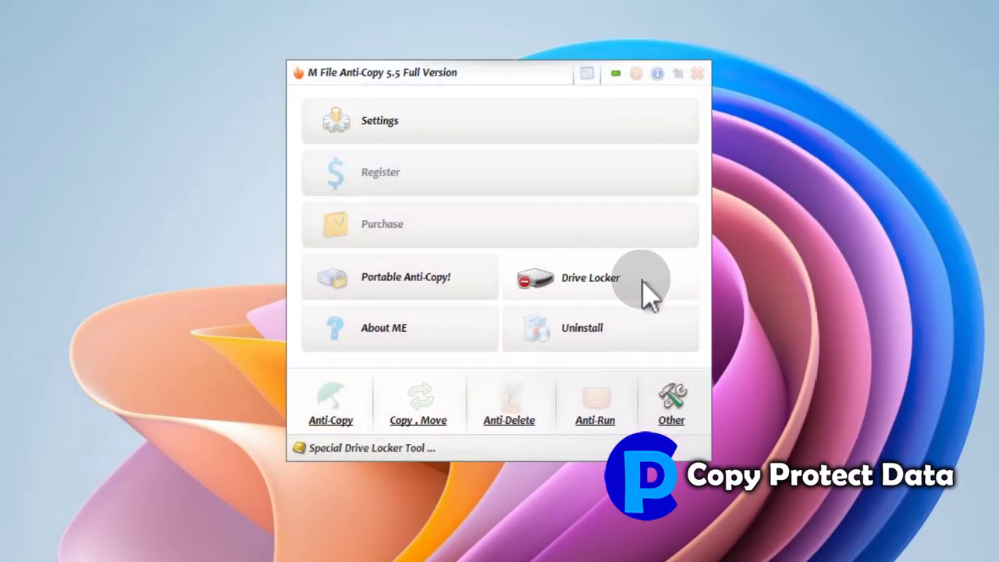
# Examine the Drive Locker's list of selectable drives, and close it without locking any drive.
pyautogui.click(578, 289)
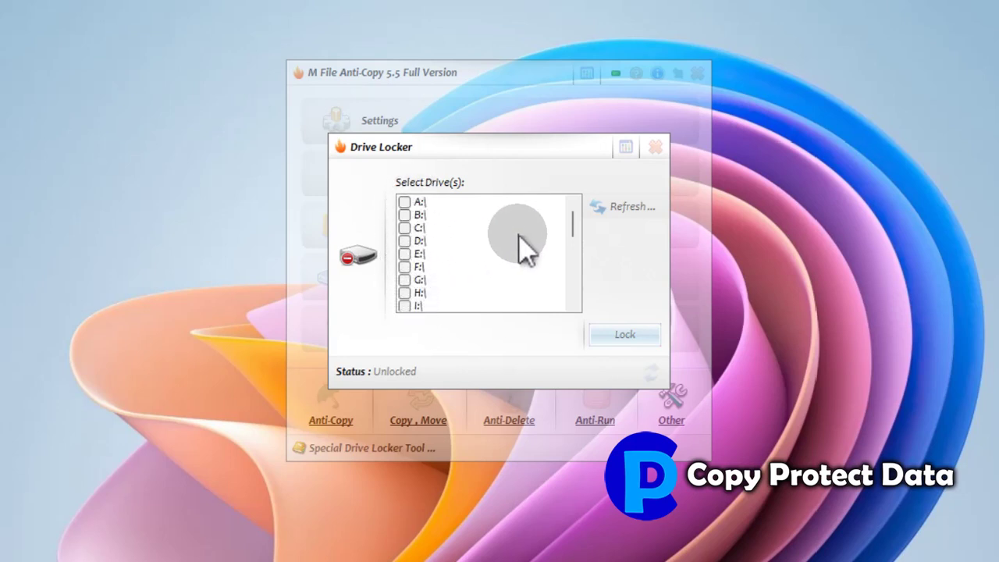
pyautogui.moveTo(578, 222)
pyautogui.mouseDown()
pyautogui.moveTo(579, 252)
pyautogui.moveTo(576, 223)
pyautogui.mouseUp()
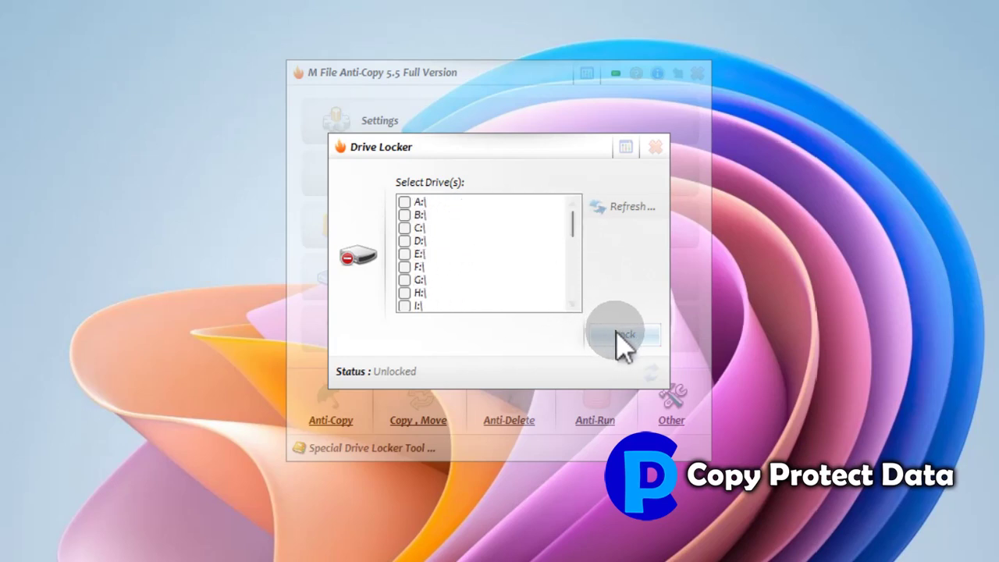
pyautogui.click(656, 148)
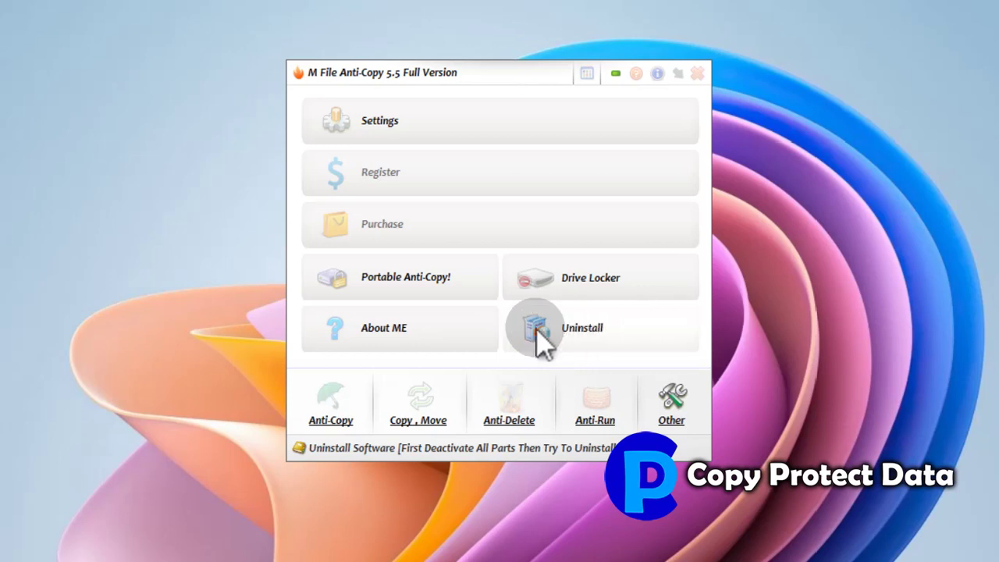
# Examine the Uninstall Software confirmation and close it without uninstalling the program.
pyautogui.click(587, 329)
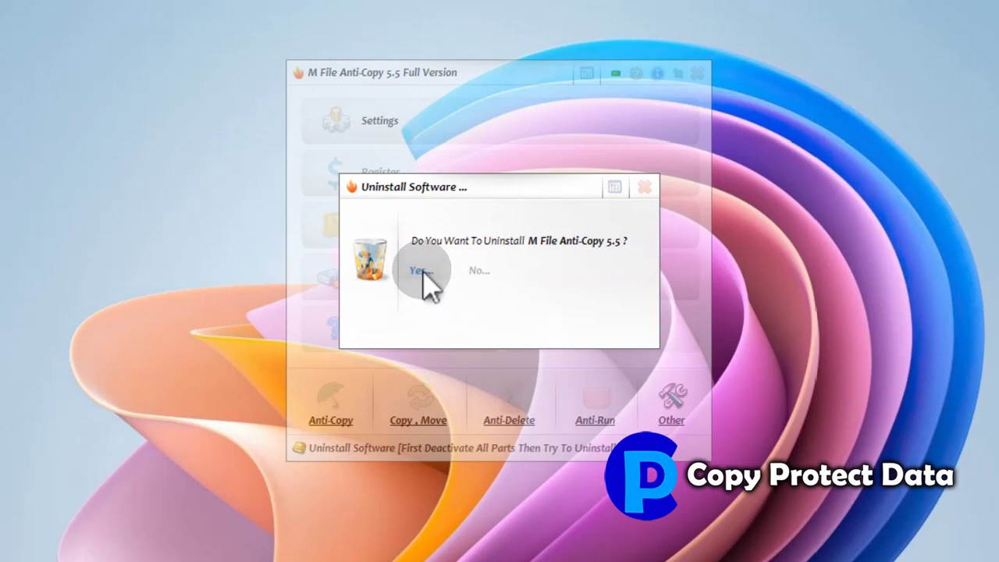
pyautogui.click(428, 280)
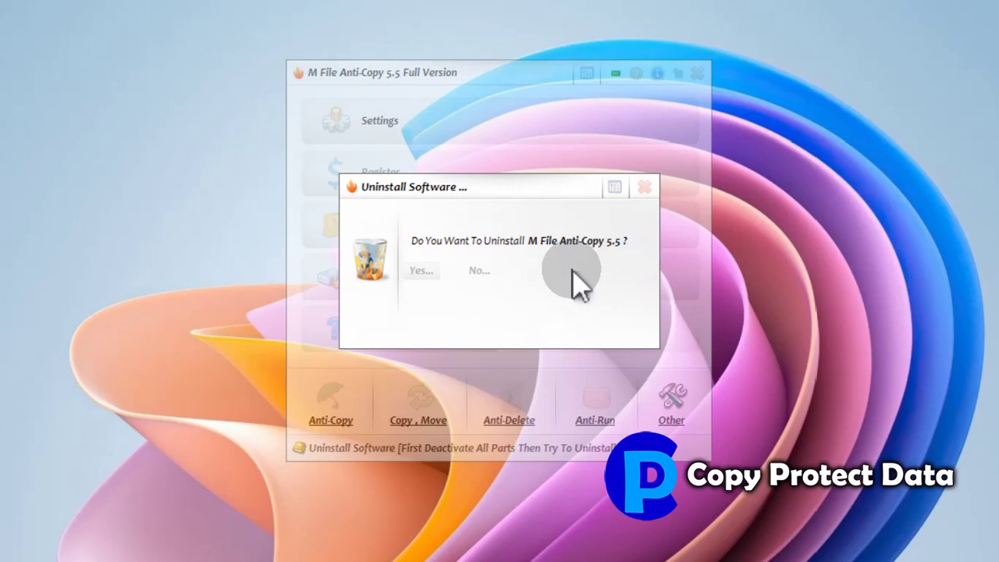
pyautogui.click(645, 188)
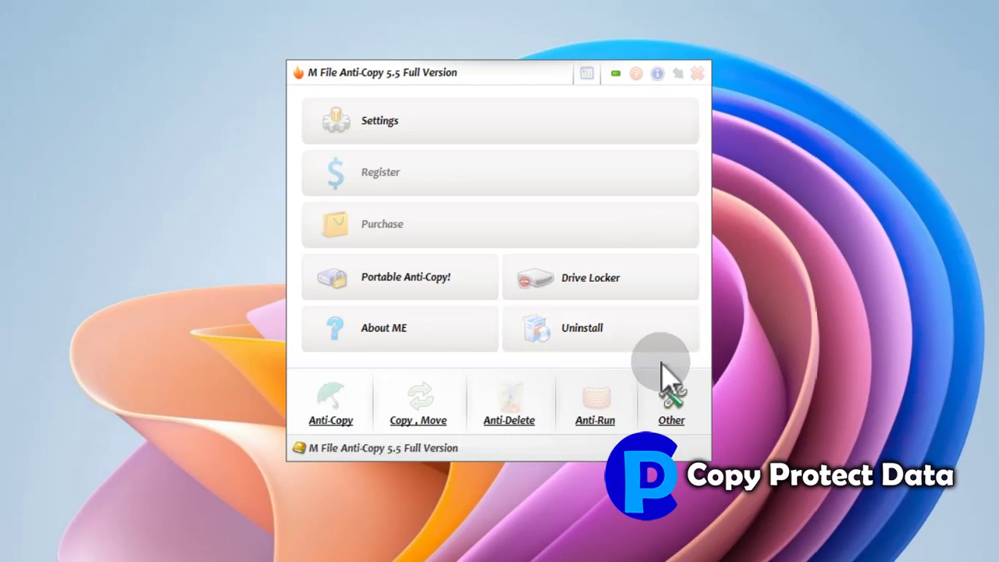
# Review the Anti-Copy, Copy/Move, Anti-Delete, Anti-Run and Other feature categories once more, and close the program.
pyautogui.click(342, 415)
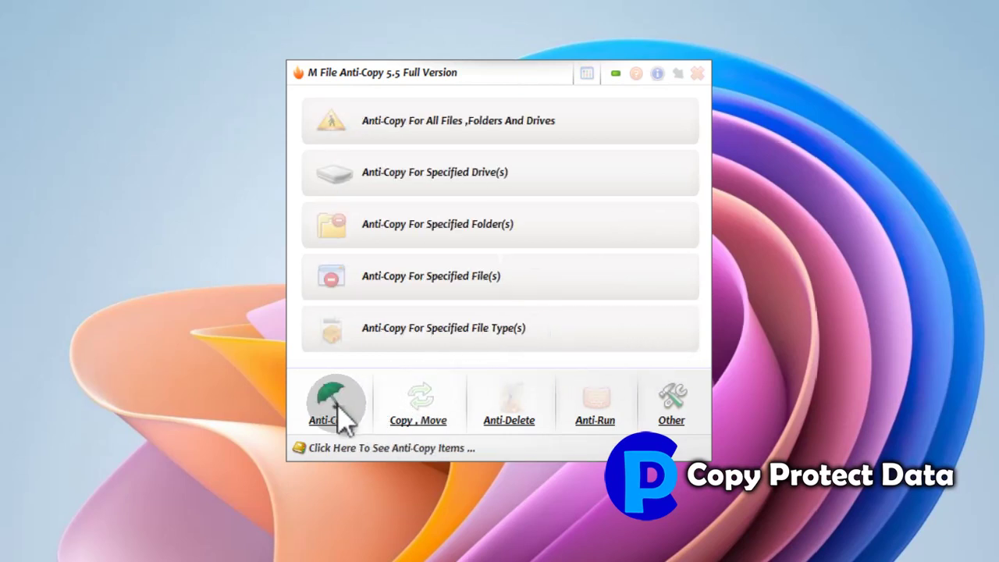
pyautogui.click(420, 414)
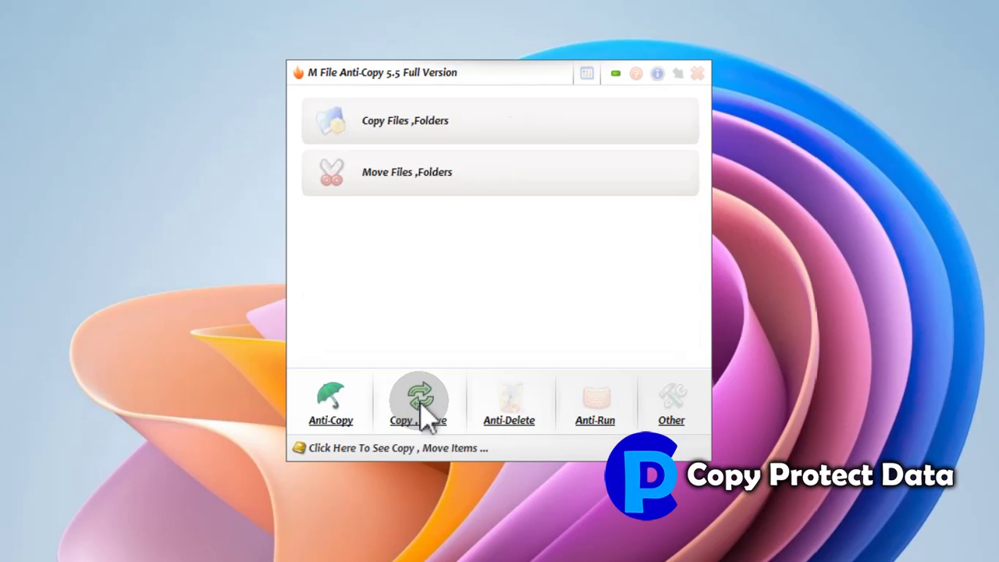
pyautogui.click(515, 410)
pyautogui.click(597, 412)
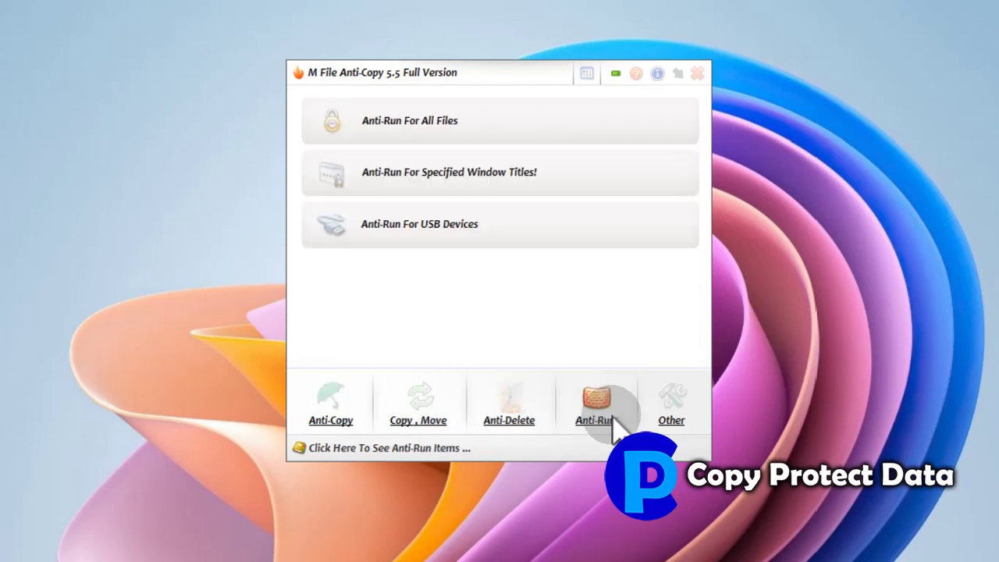
pyautogui.click(669, 400)
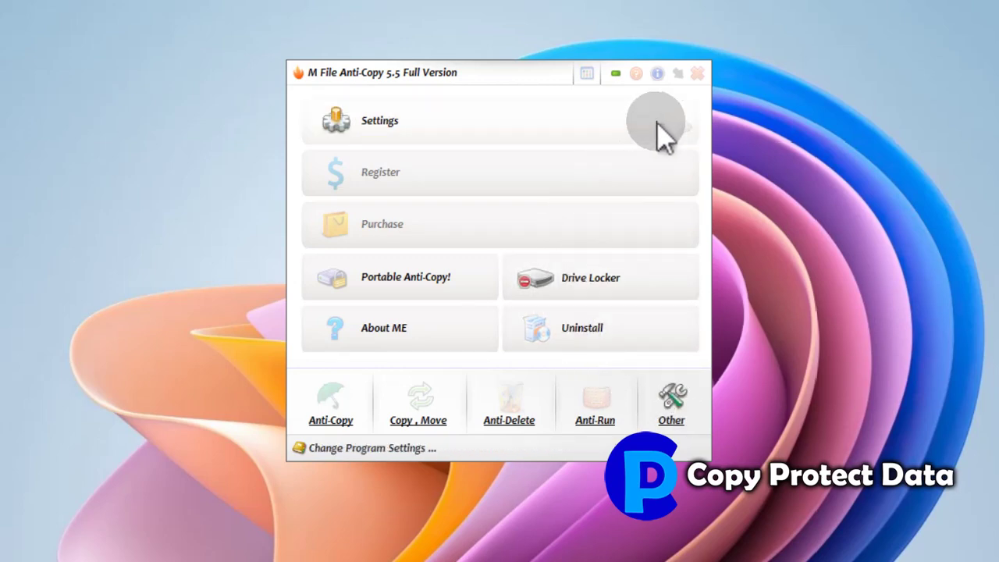
pyautogui.click(697, 73)
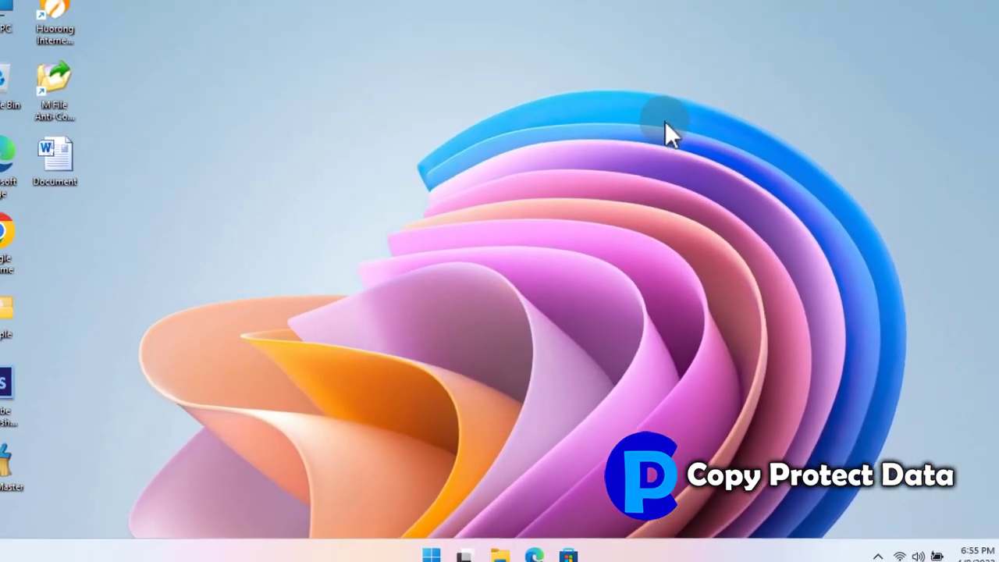